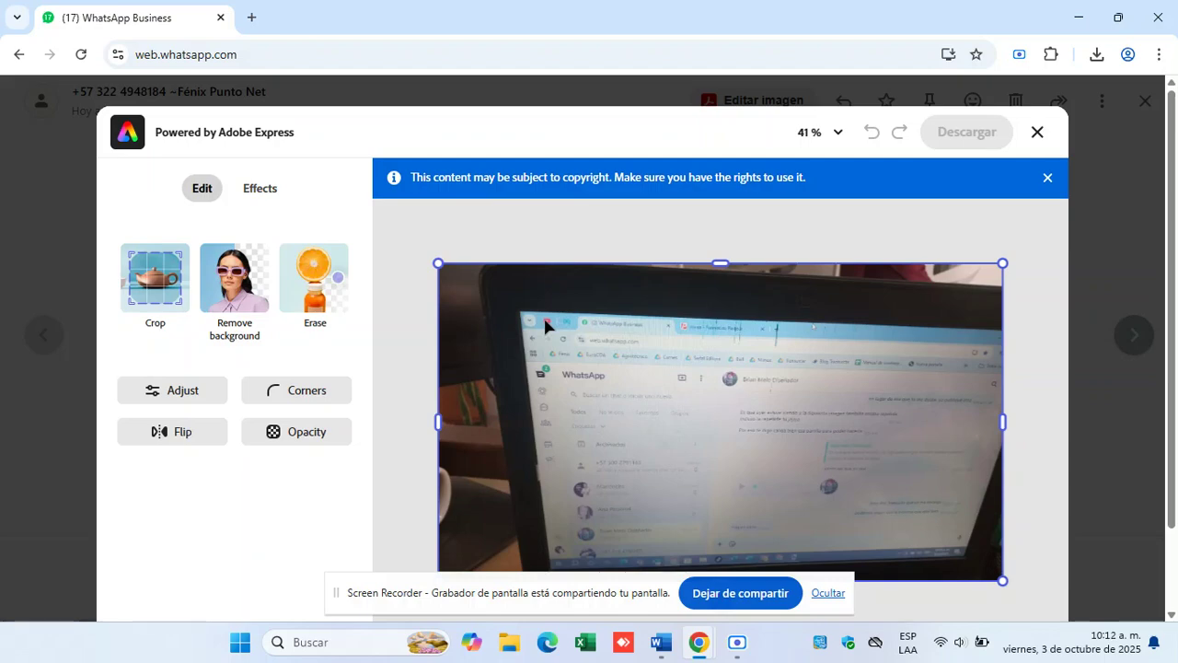
pyautogui.click(262, 189)
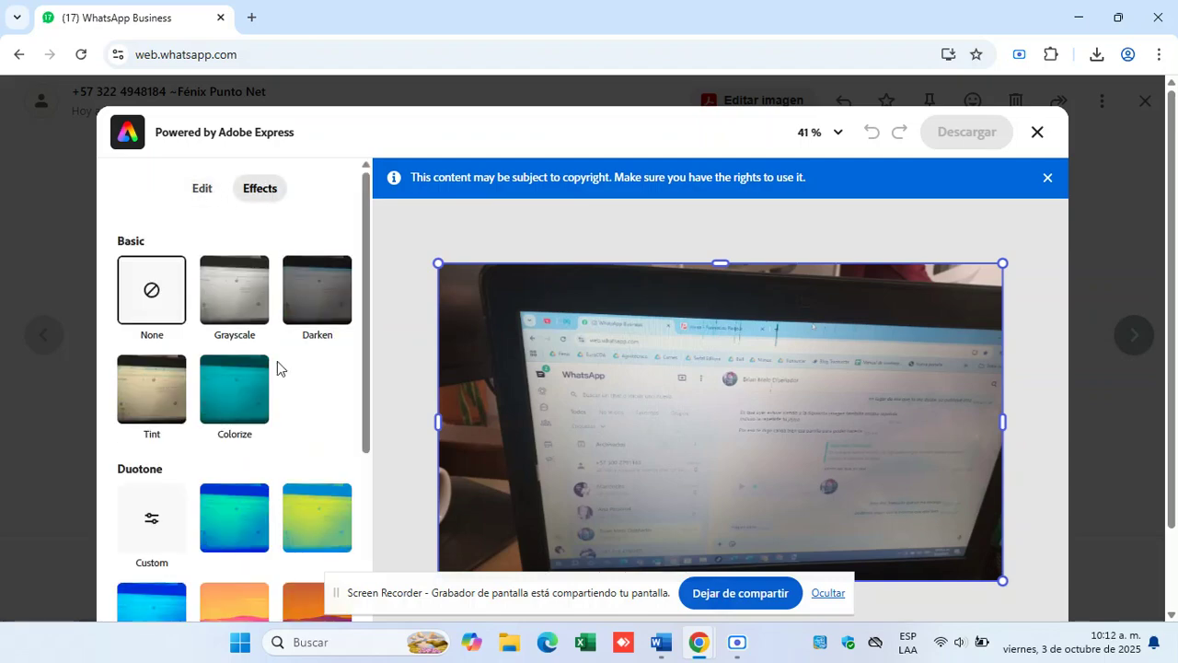
pyautogui.moveTo(365, 371); pyautogui.dragTo(370, 568)
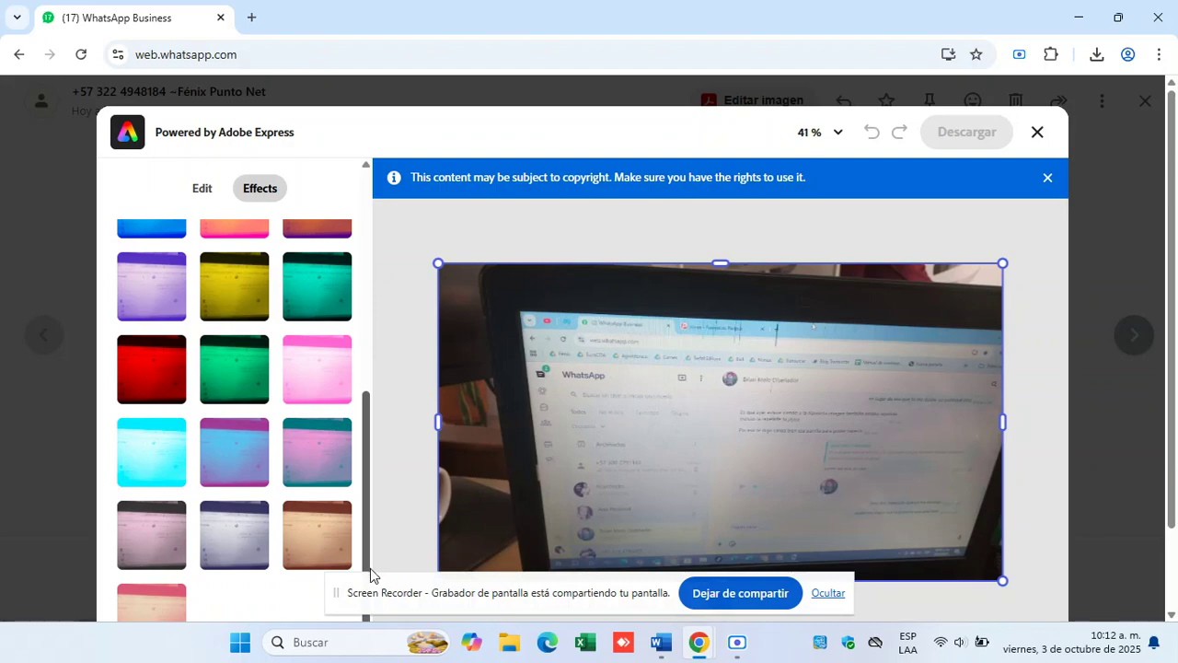
pyautogui.click(203, 188)
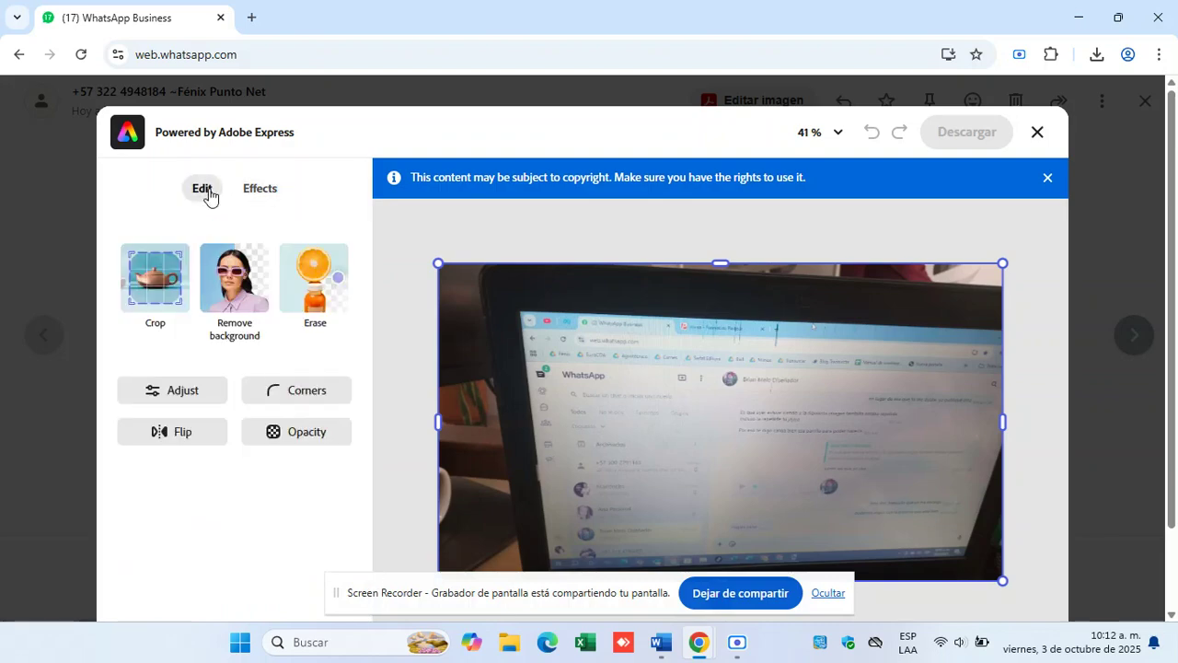
# - Try a freeform crop of the photo around the laptop's screen
pyautogui.click(155, 293)
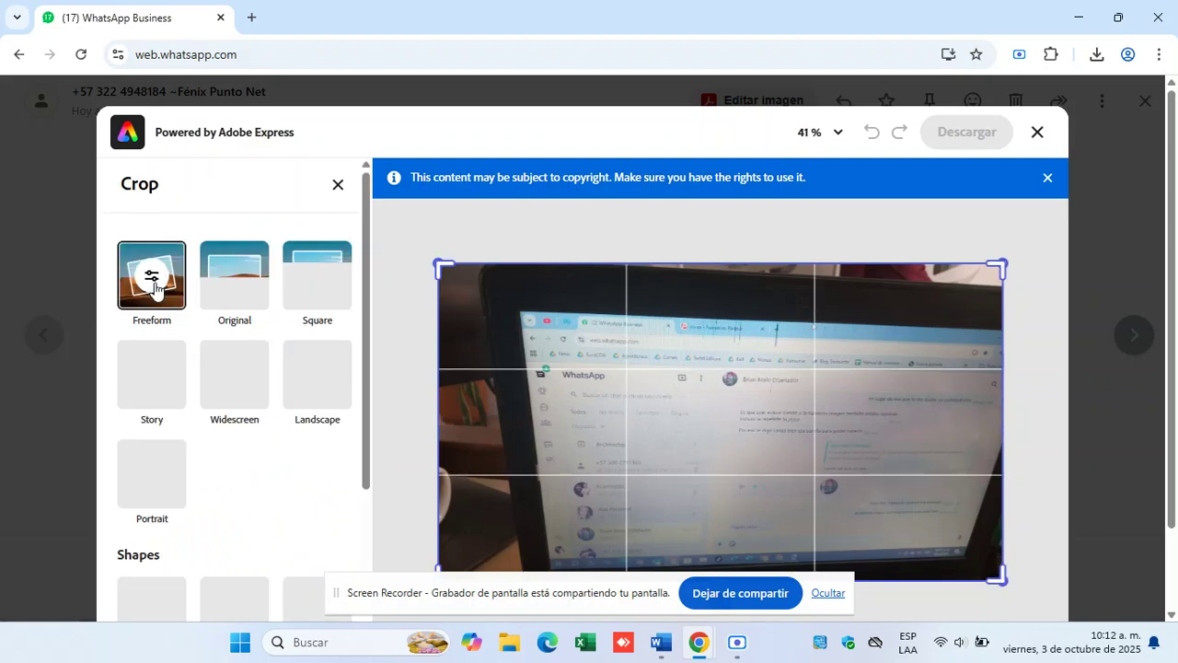
pyautogui.moveTo(440, 267); pyautogui.dragTo(502, 317)
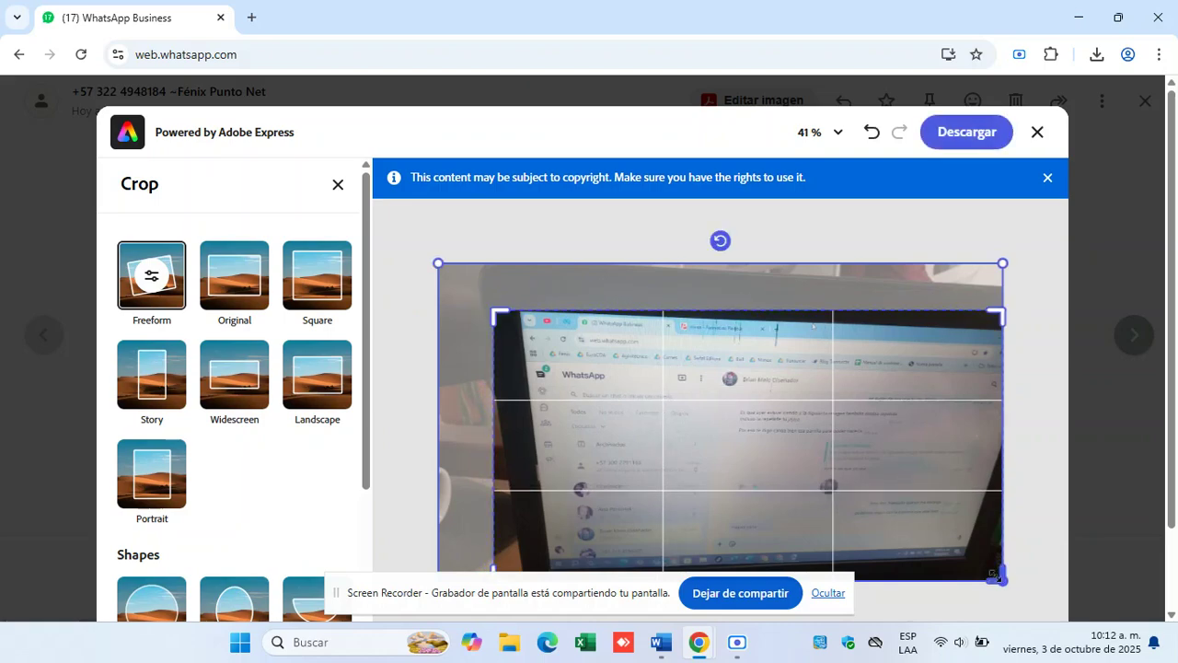
pyautogui.moveTo(996, 576); pyautogui.dragTo(985, 559)
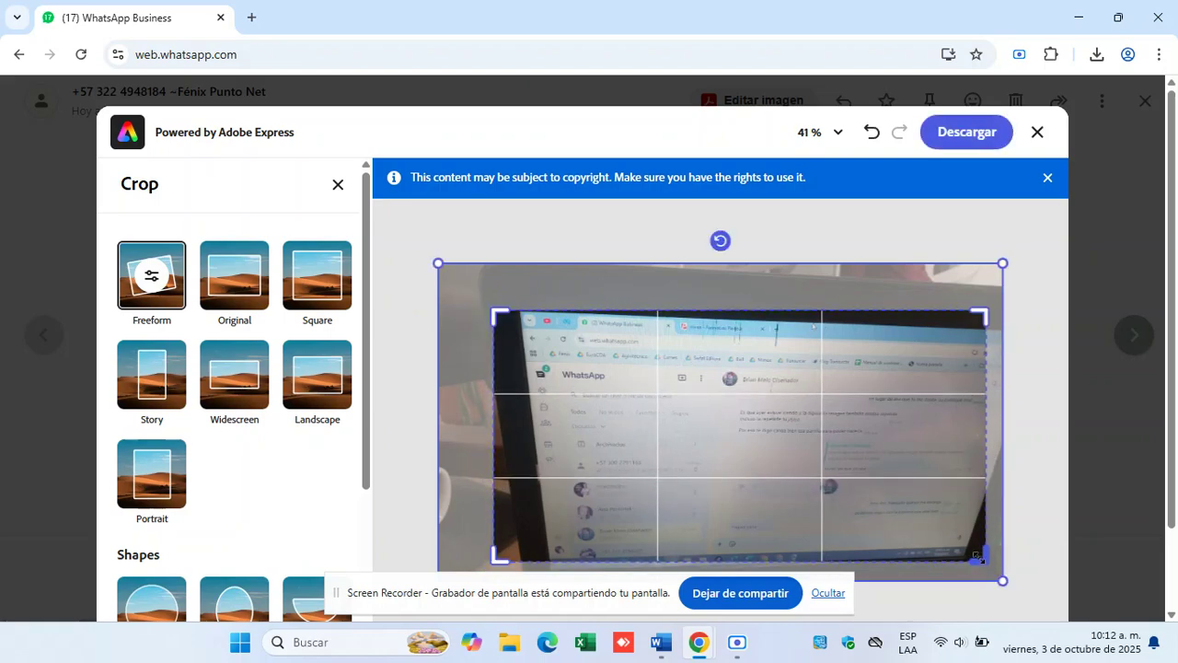
# - Try the Square, Widescreen and Landscape crops and the parallelogram, diamond and heart crop shapes on the photo
pyautogui.click(298, 286)
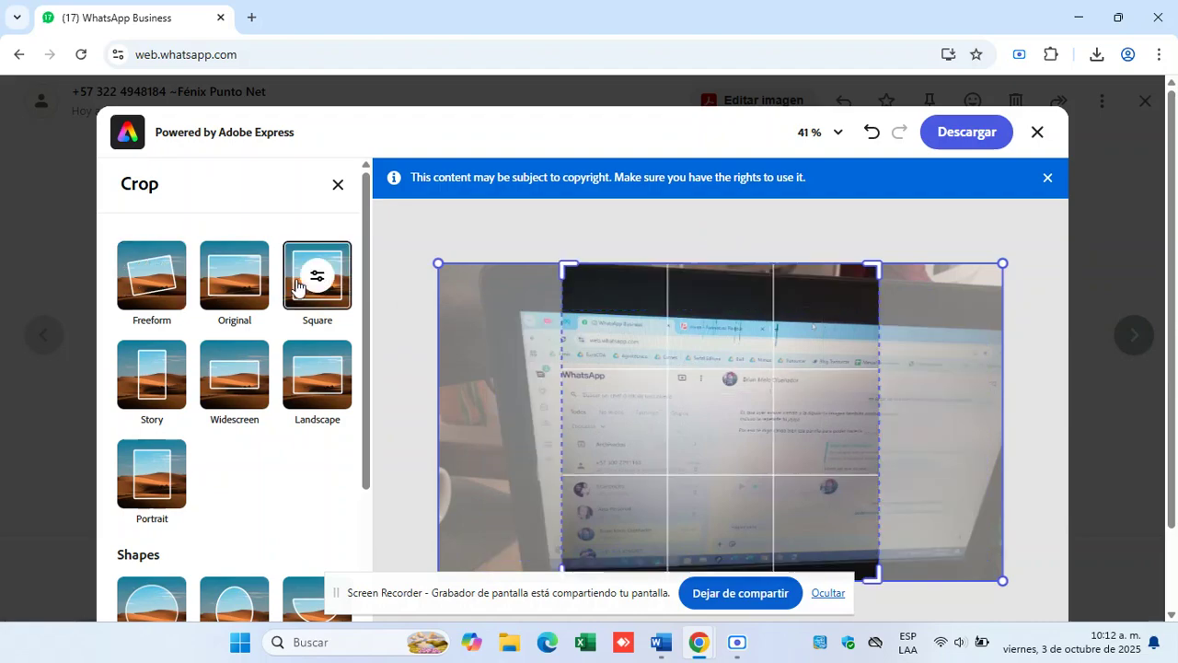
pyautogui.click(243, 374)
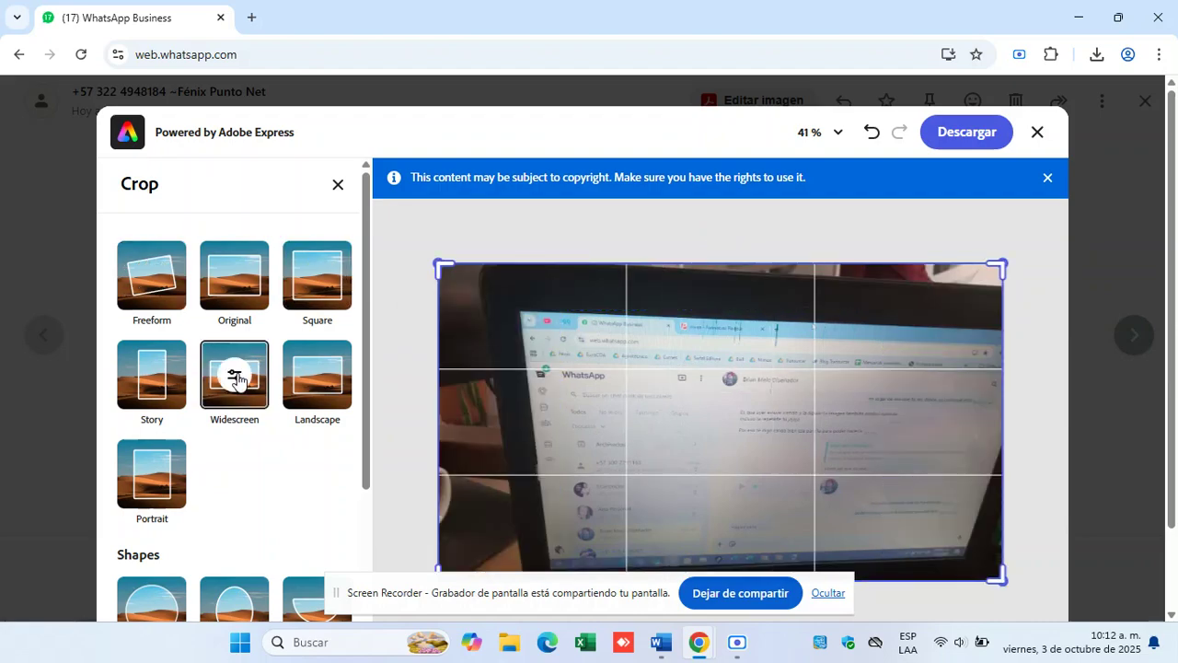
pyautogui.click(318, 387)
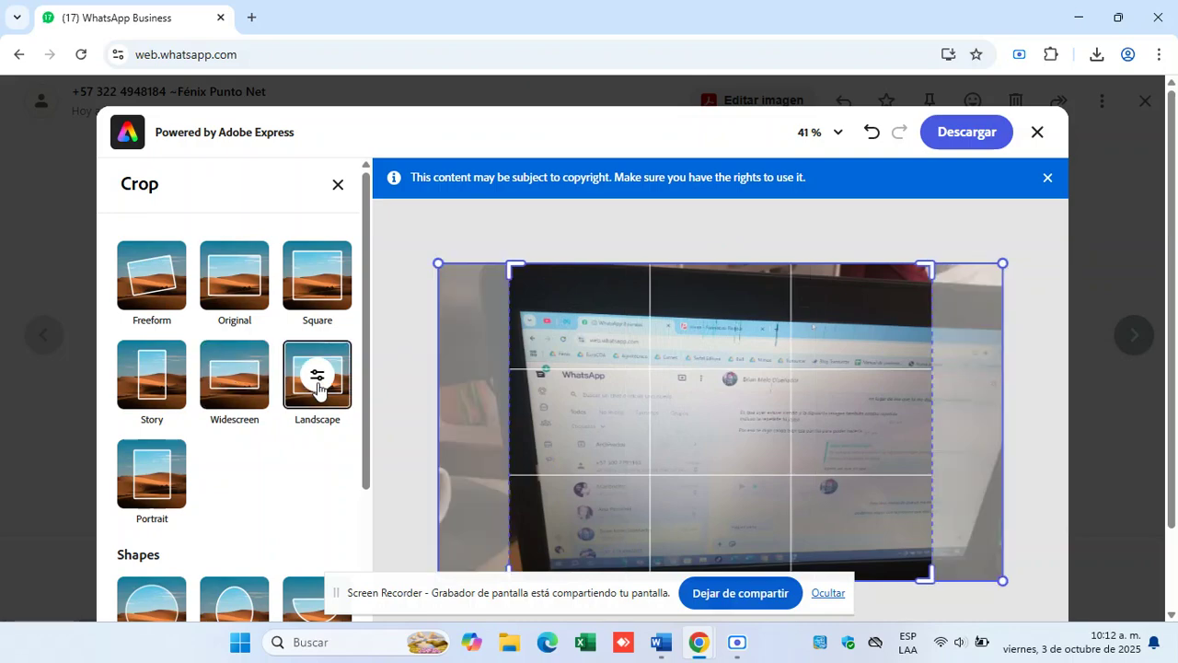
pyautogui.moveTo(364, 369); pyautogui.dragTo(329, 567)
pyautogui.click(237, 394)
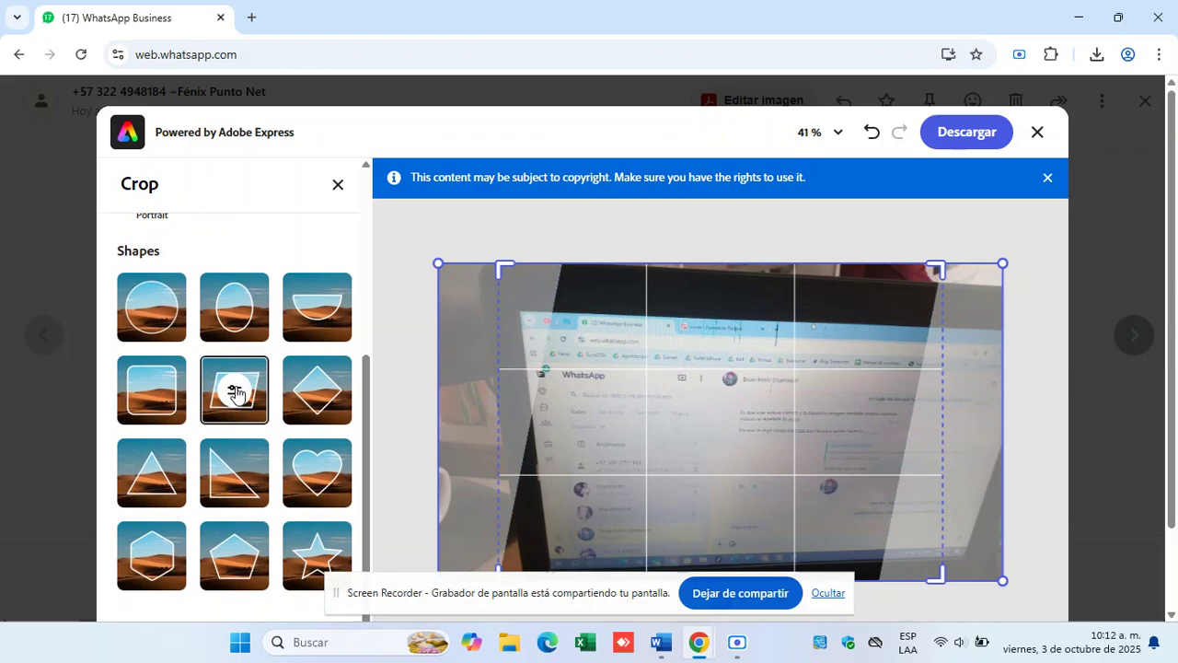
pyautogui.click(325, 408)
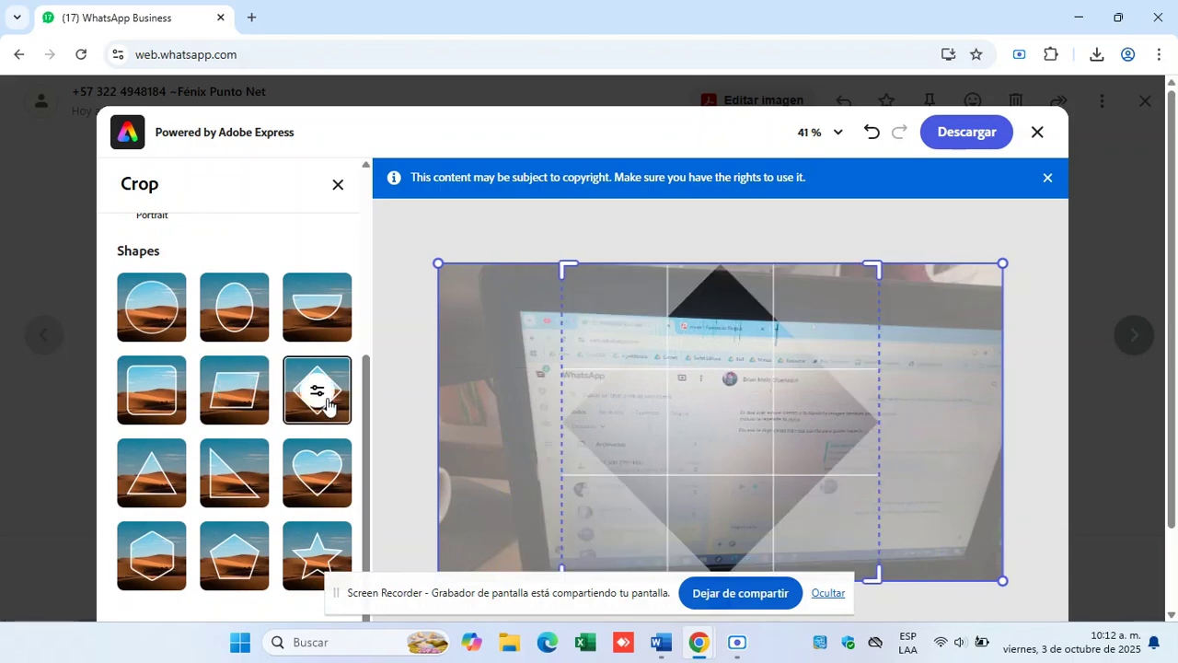
pyautogui.click(322, 477)
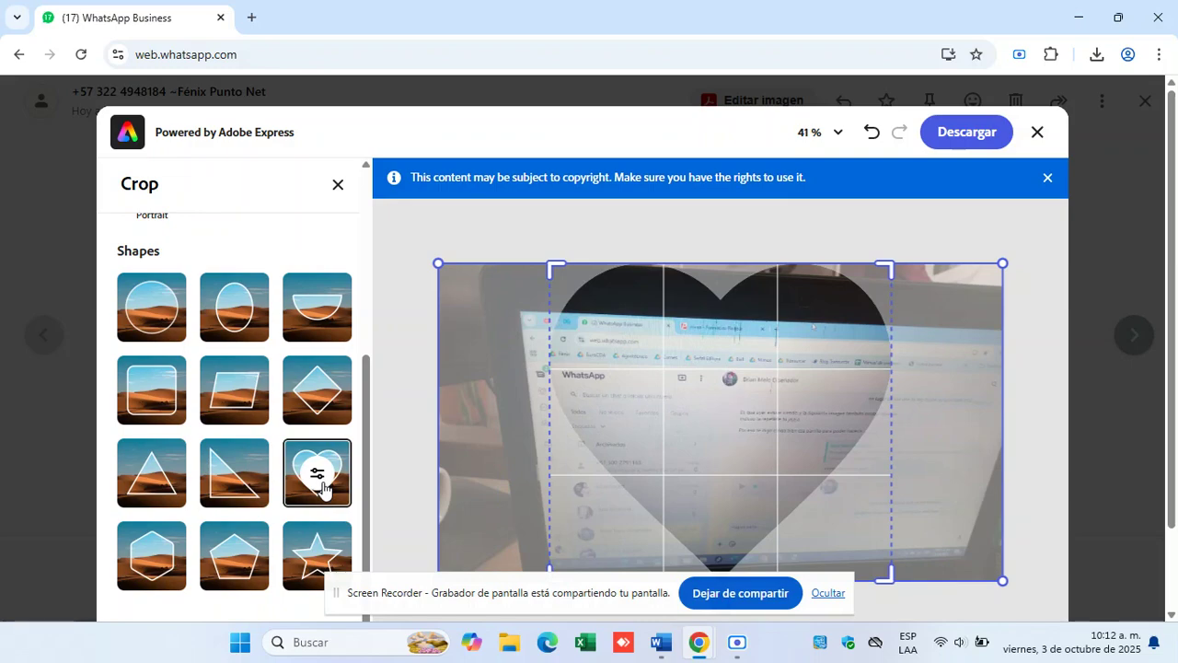
# - Crop the photo to a circle shape and remove its background
pyautogui.click(161, 321)
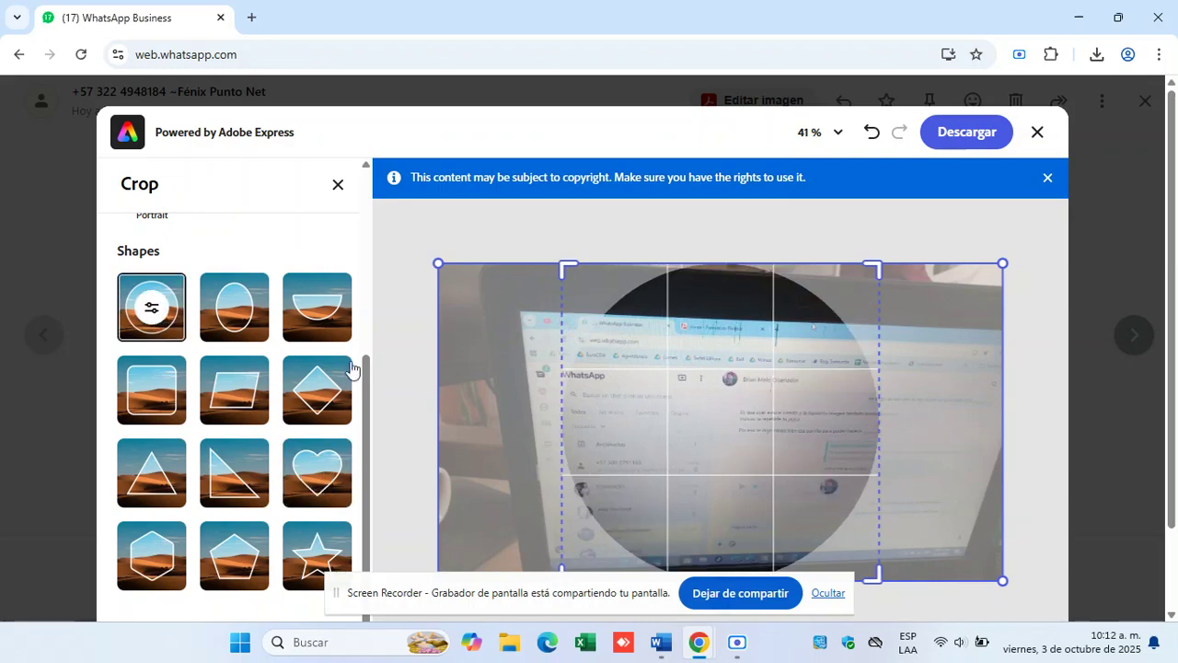
pyautogui.moveTo(361, 396); pyautogui.dragTo(355, 226)
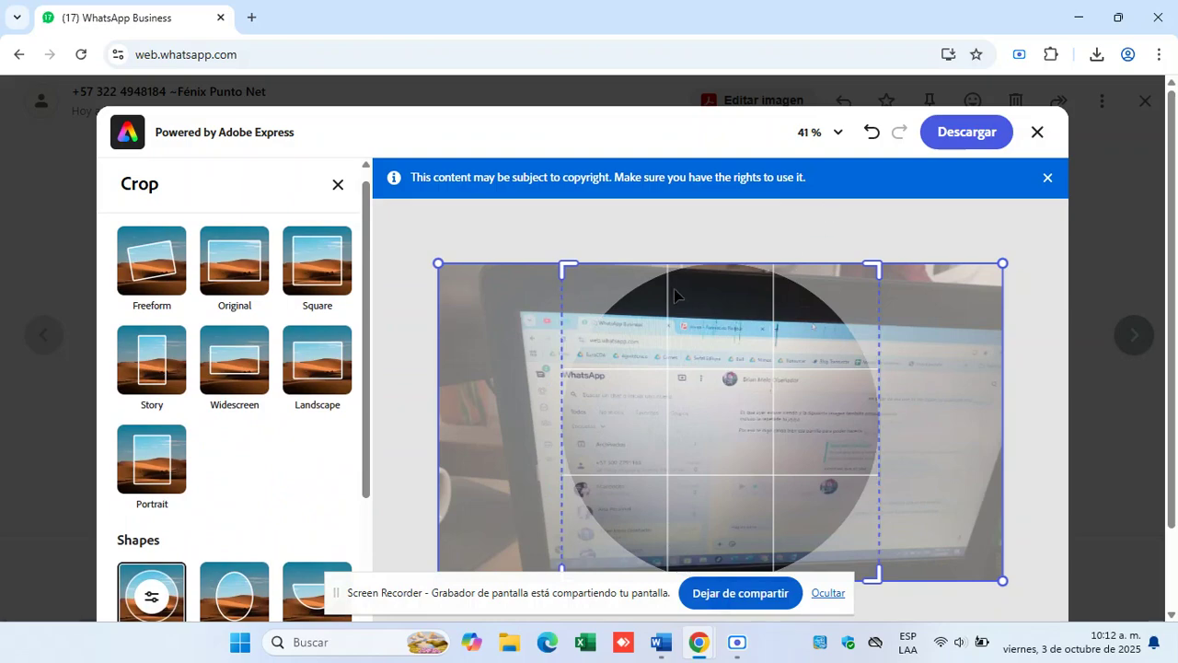
pyautogui.click(336, 186)
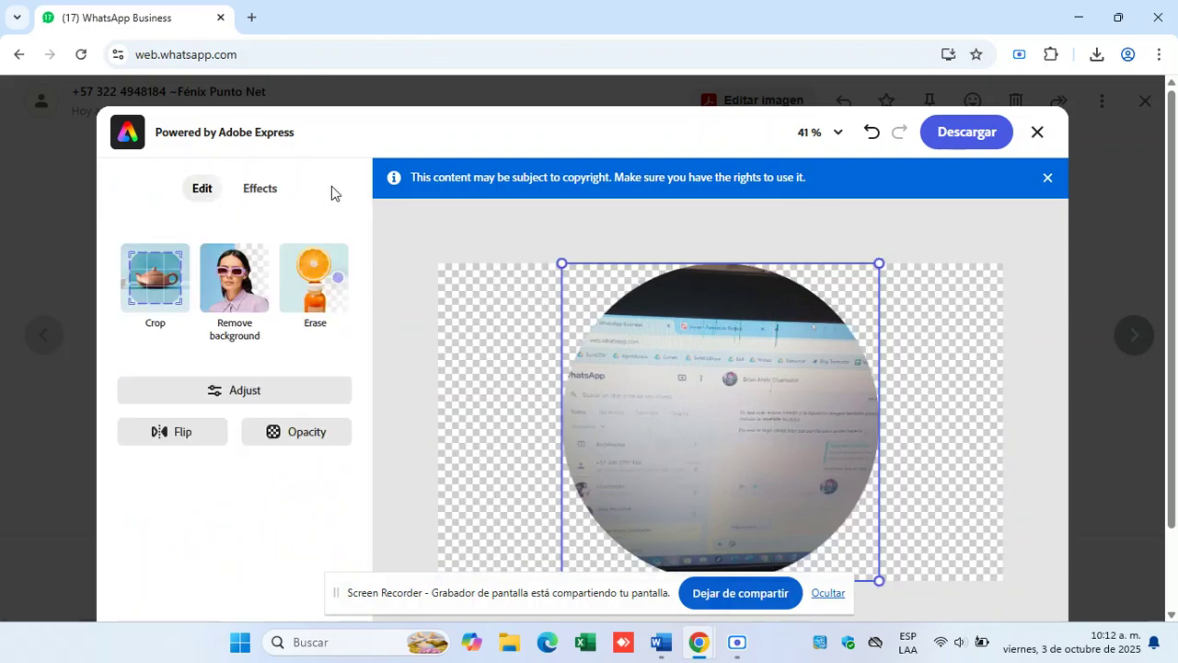
pyautogui.click(229, 304)
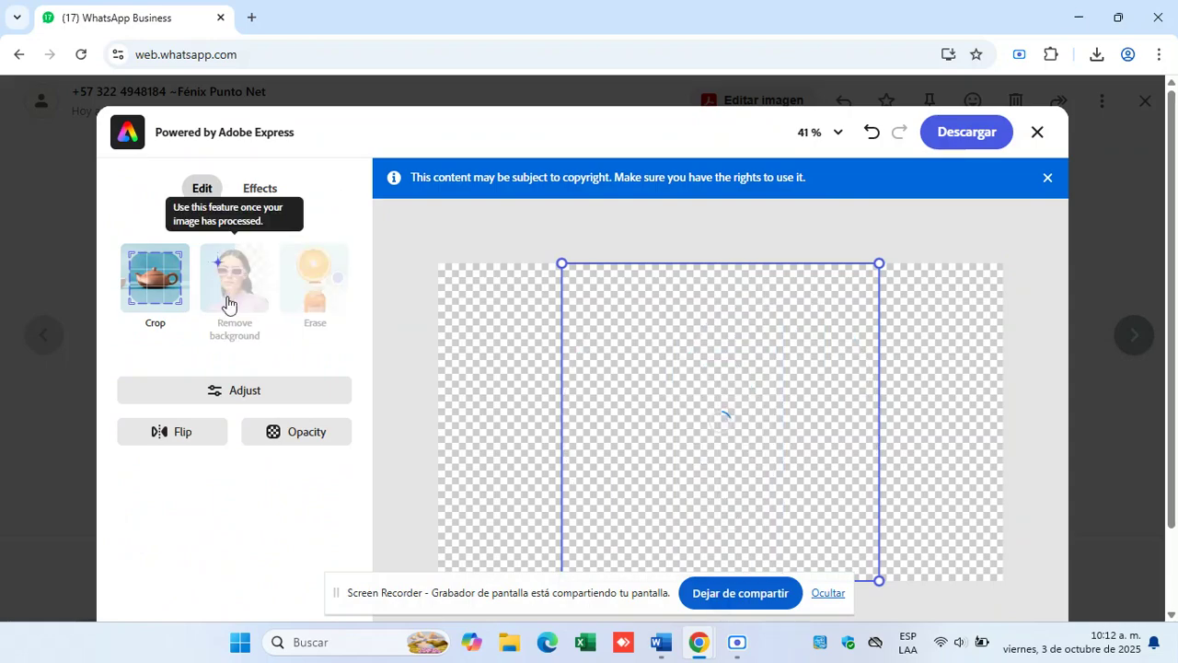
# - Erase a patch near the middle of the circular image with the Circle brush at size 117
pyautogui.click(298, 274)
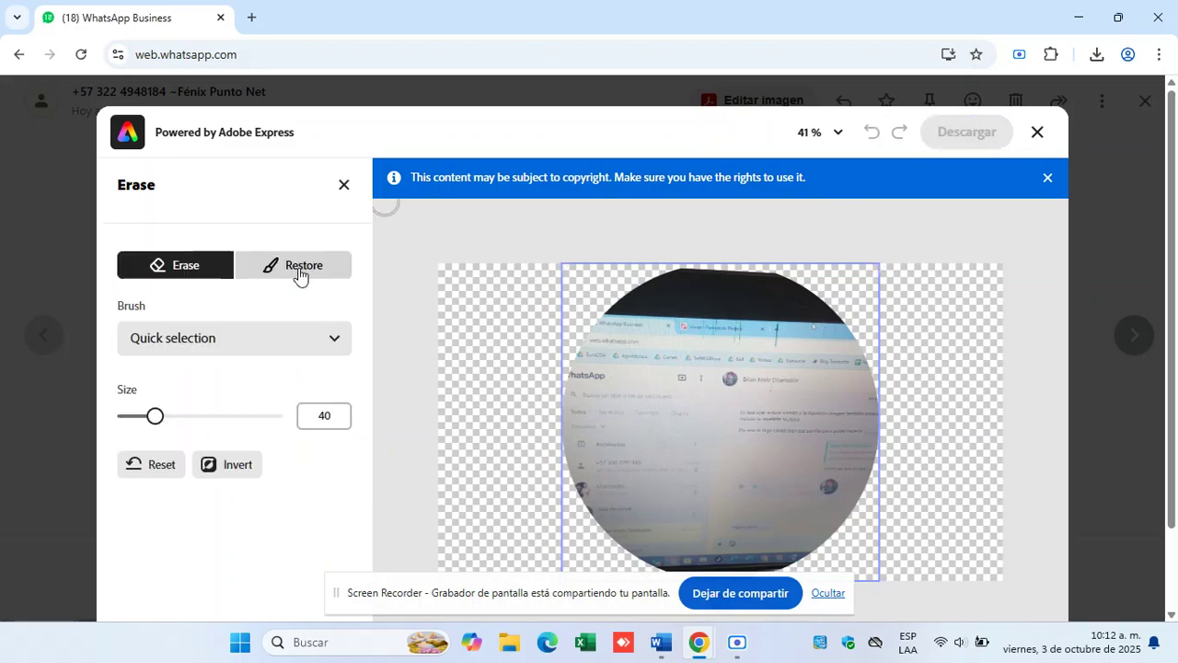
pyautogui.moveTo(154, 416); pyautogui.dragTo(211, 416)
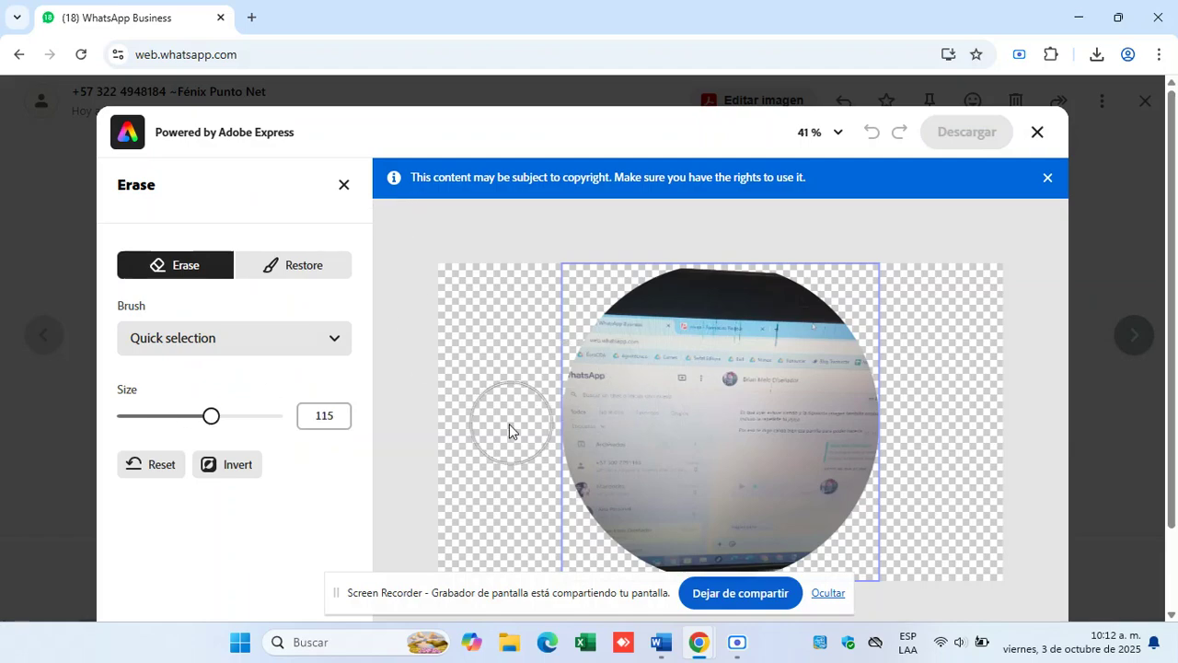
pyautogui.click(126, 419)
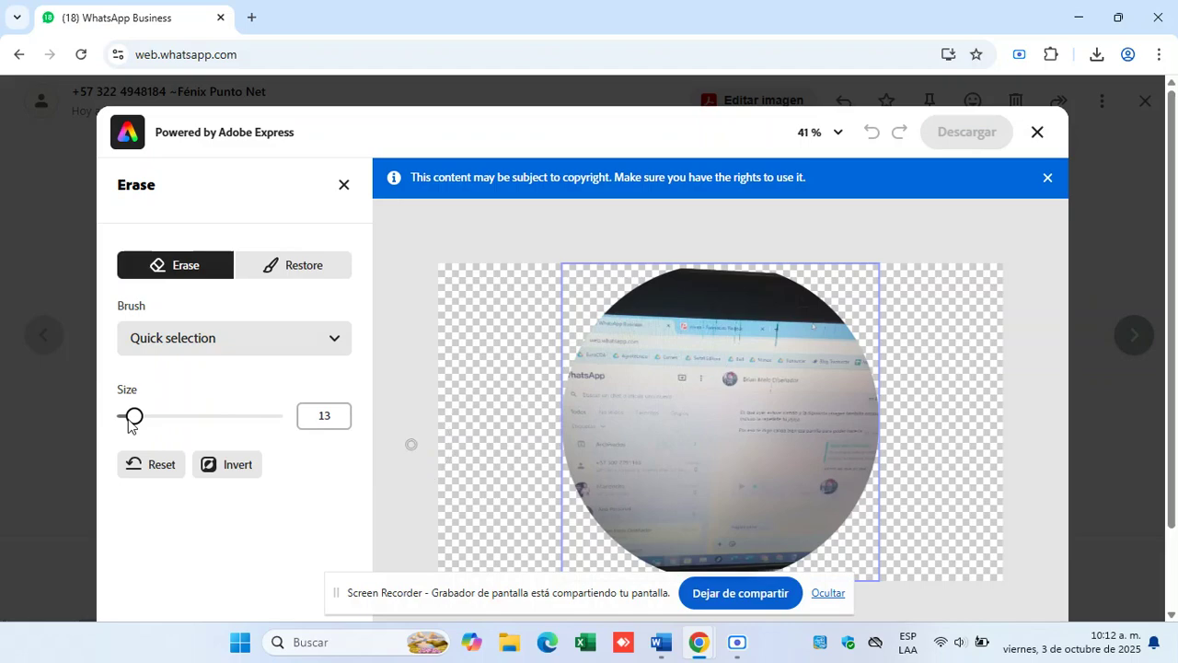
pyautogui.click(197, 357)
pyautogui.click(197, 433)
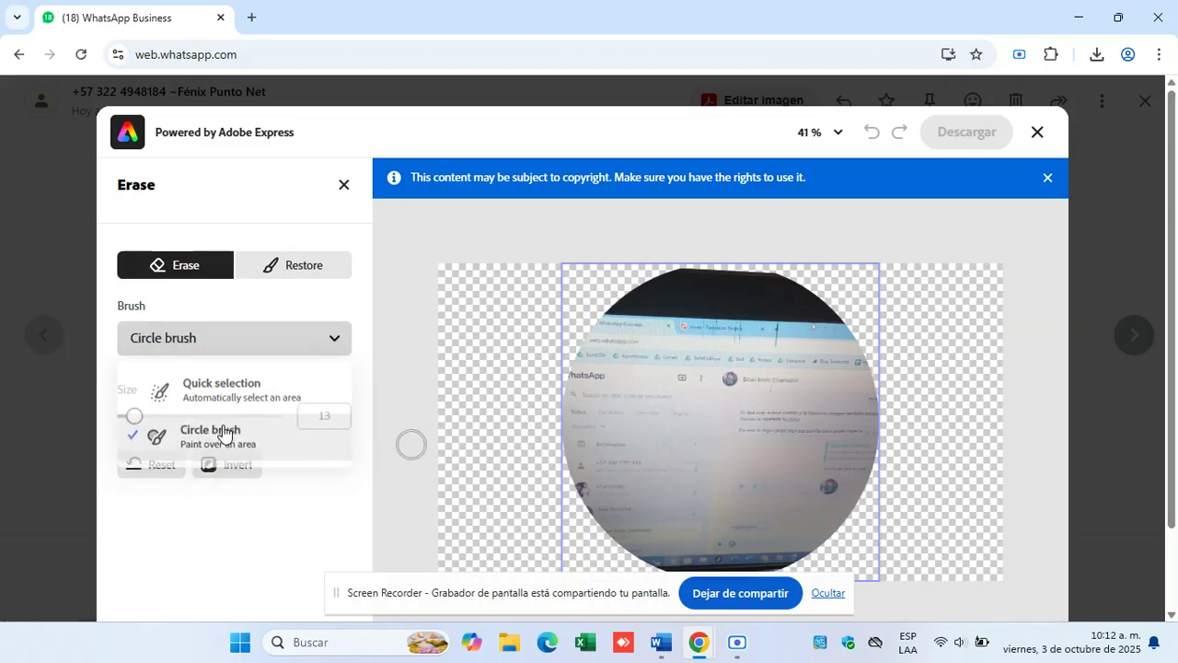
pyautogui.click(214, 423)
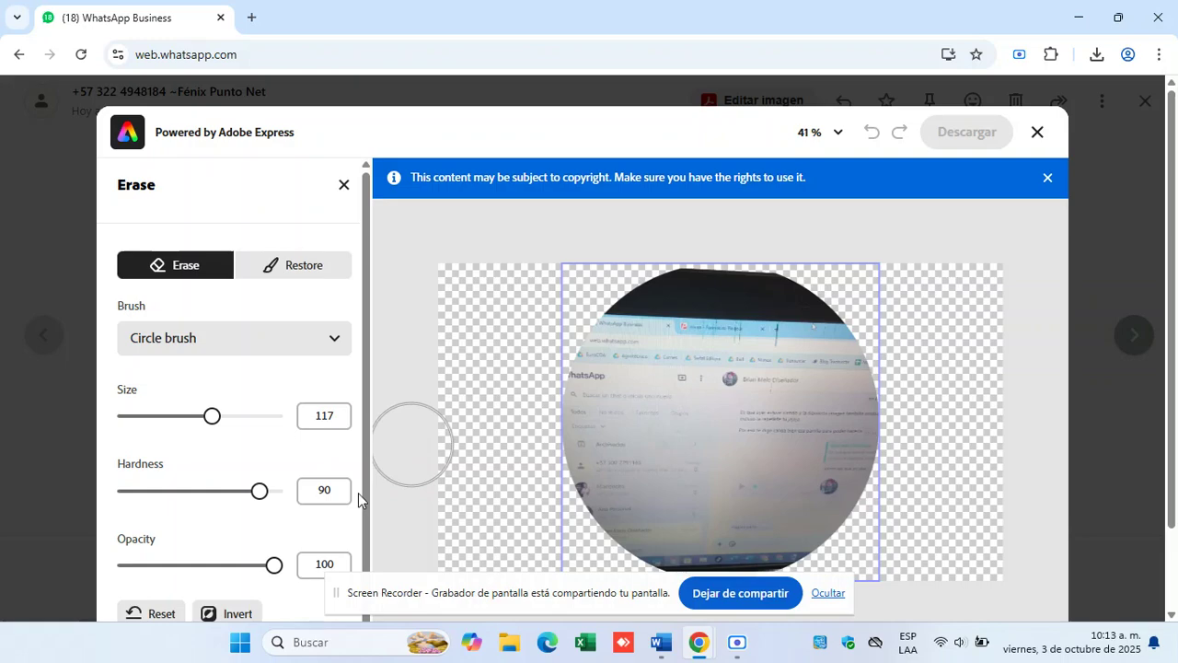
pyautogui.moveTo(365, 492); pyautogui.dragTo(362, 575)
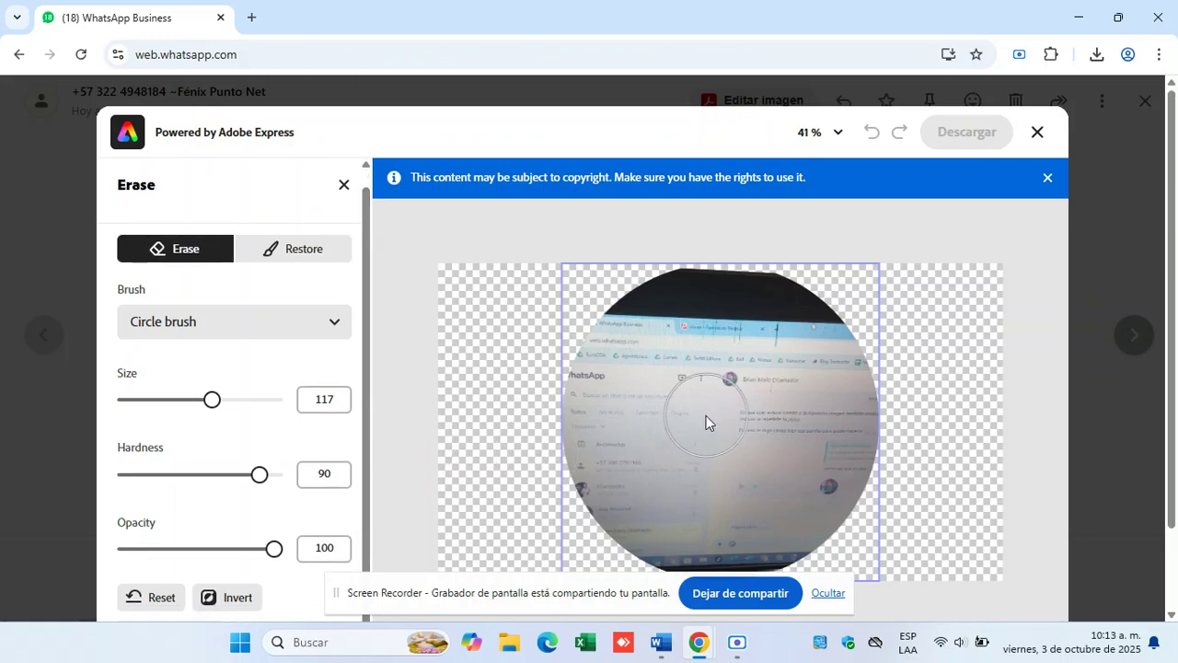
pyautogui.click(664, 453)
pyautogui.moveTo(664, 448); pyautogui.dragTo(695, 440)
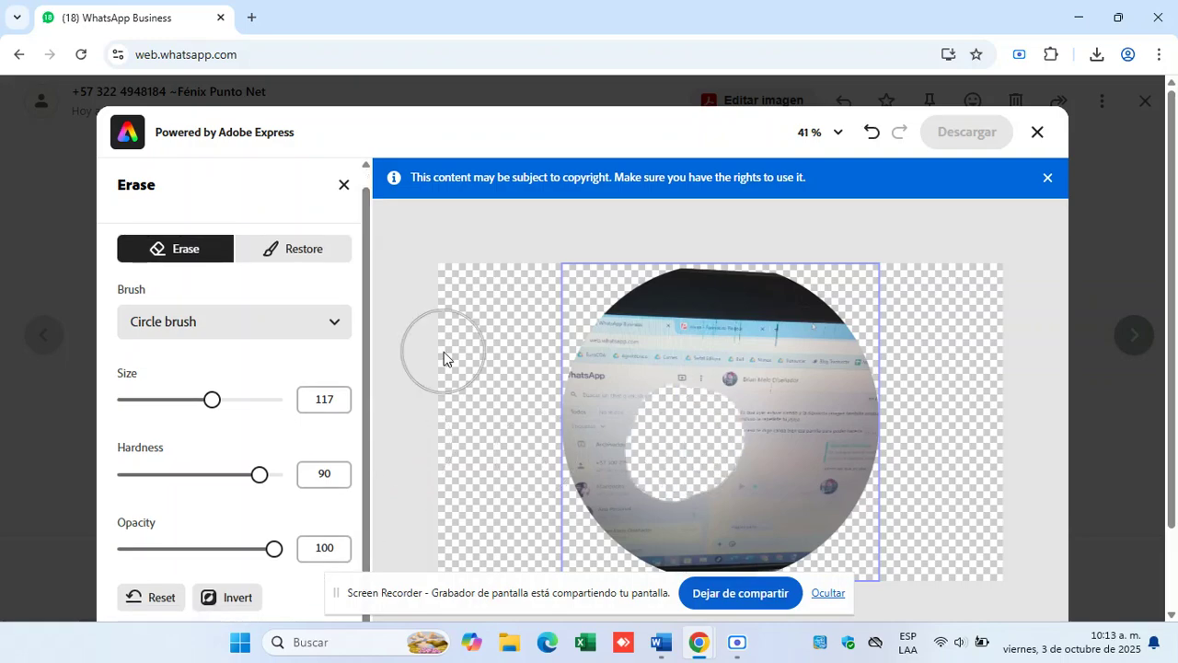
# - Restore the erased patch near the middle of the circular image and leave the Erase tool
pyautogui.click(299, 253)
pyautogui.moveTo(693, 454)
pyautogui.mouseDown()
pyautogui.moveTo(691, 478)
pyautogui.moveTo(636, 463)
pyautogui.mouseUp()
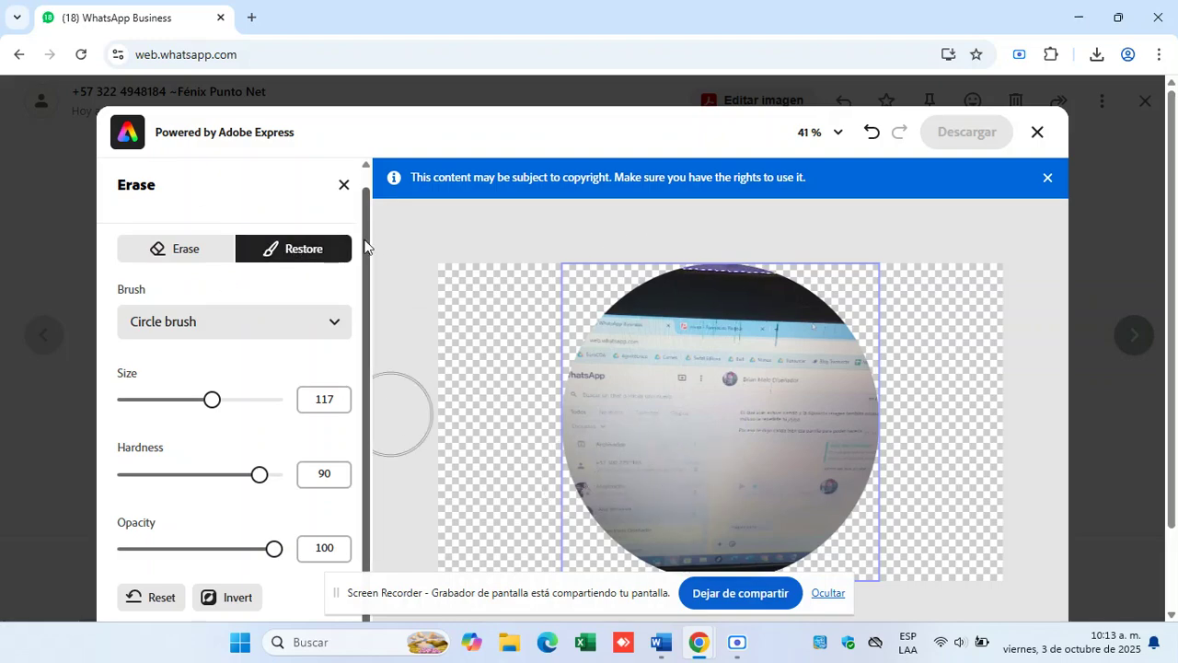
pyautogui.scroll(1, 365, 246)
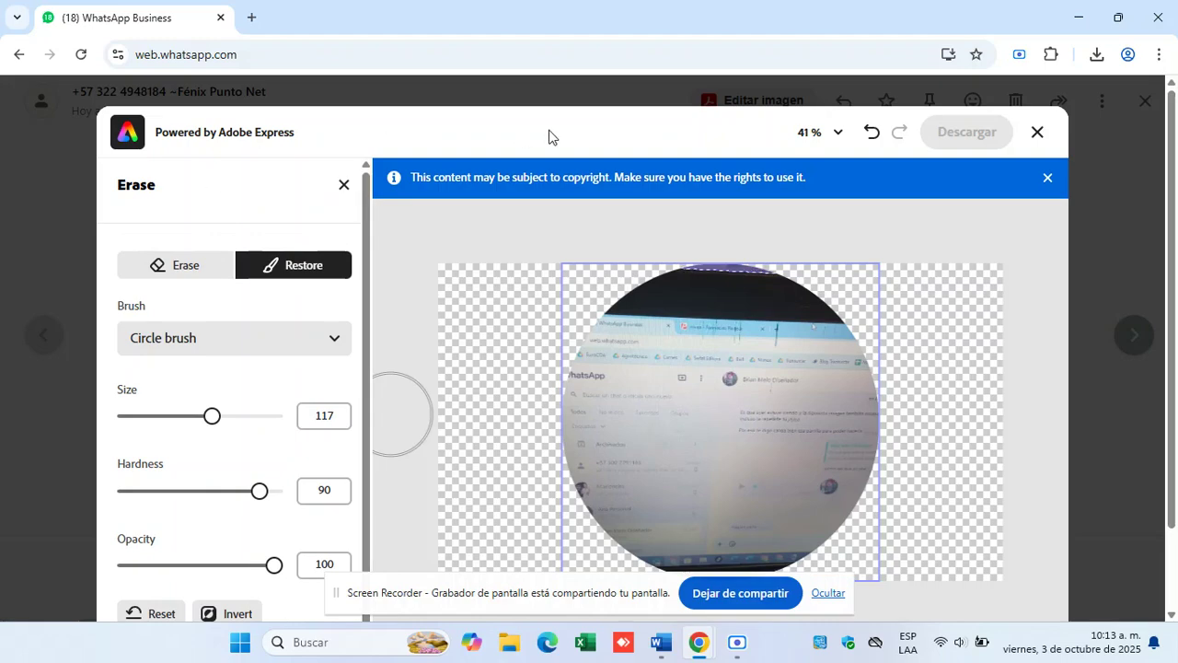
pyautogui.click(344, 185)
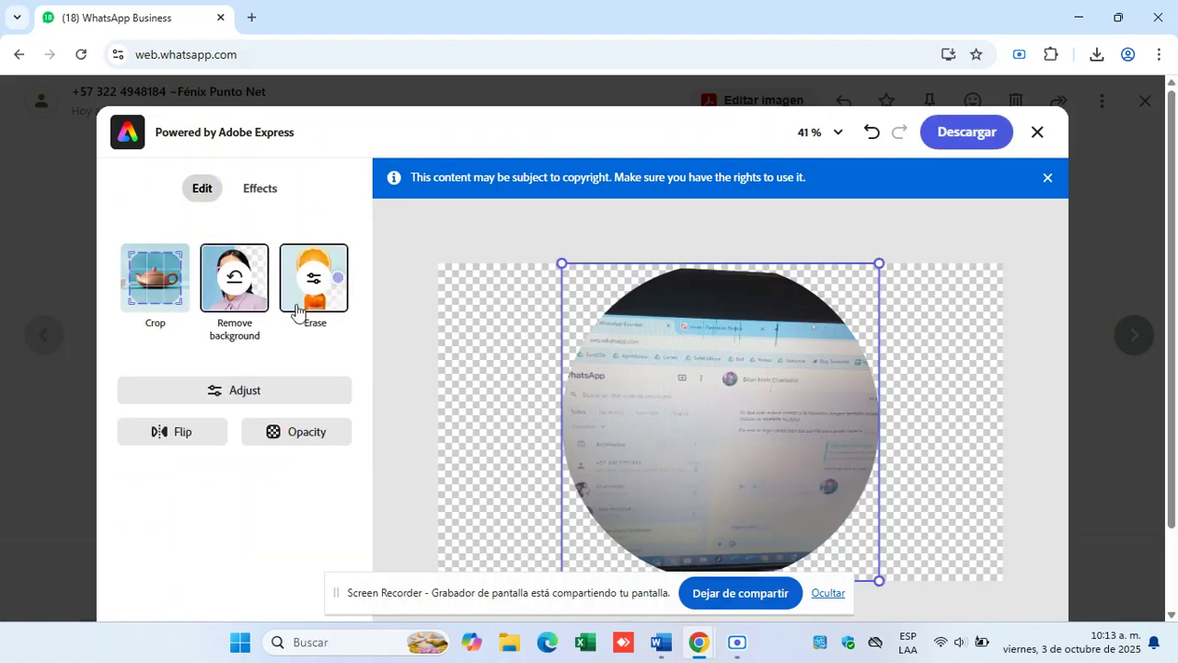
# - Try flipping the circular image horizontally and vertically, reversing each flip
pyautogui.click(182, 442)
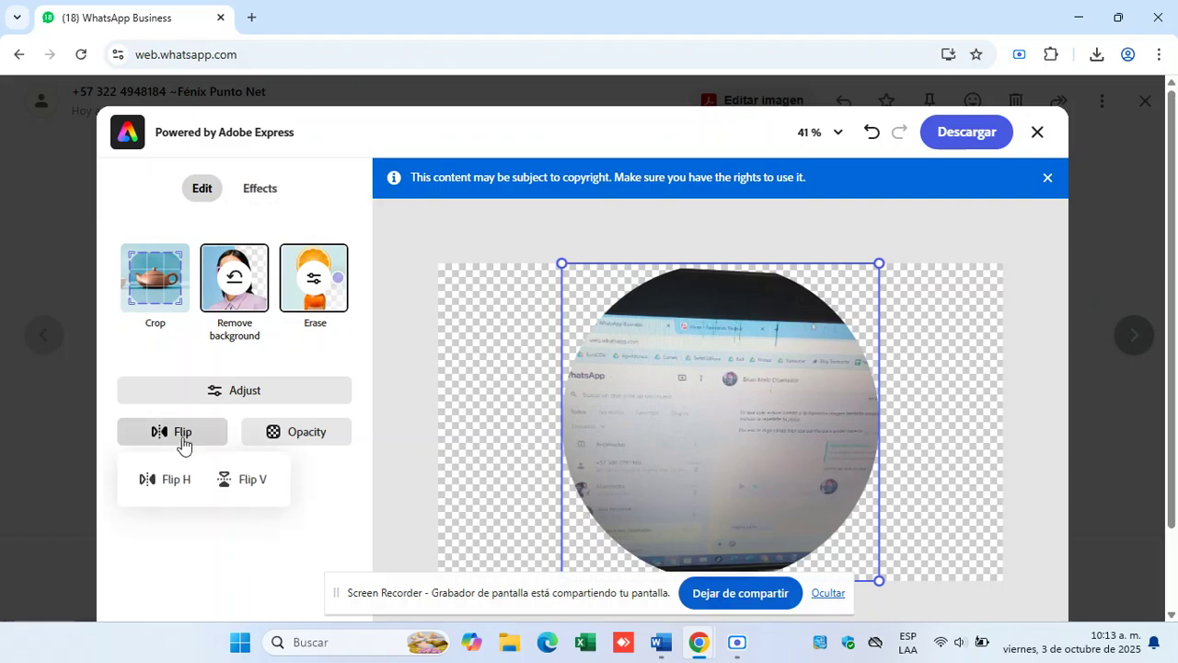
pyautogui.click(182, 478)
pyautogui.click(181, 478)
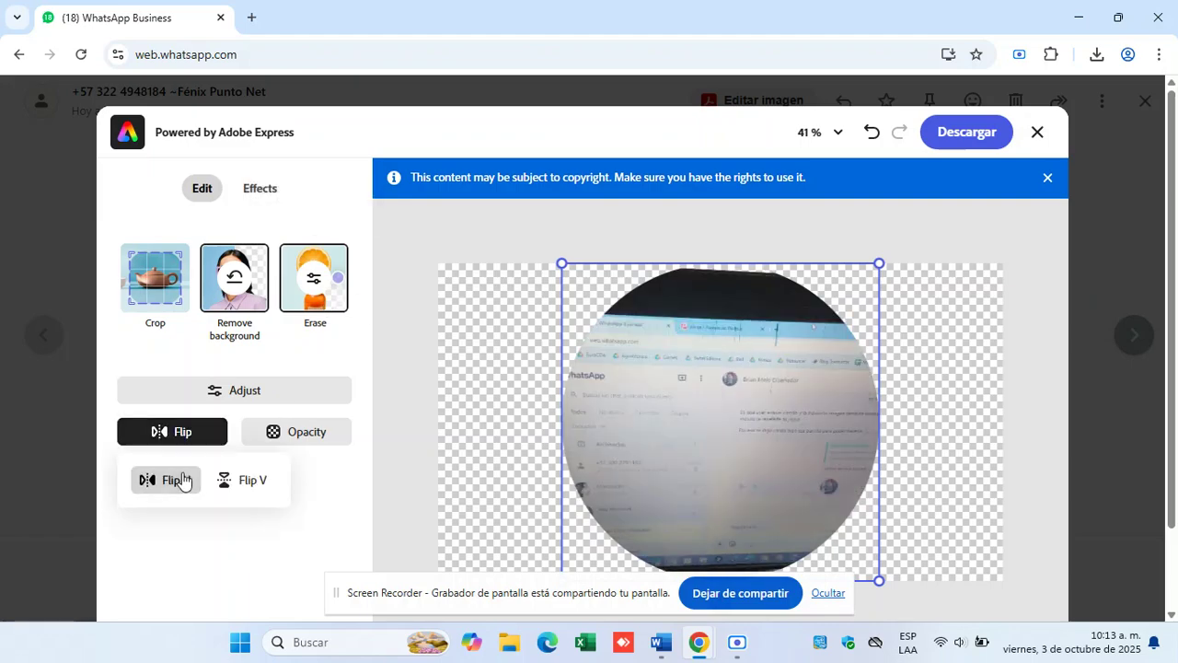
pyautogui.click(244, 481)
pyautogui.click(244, 481)
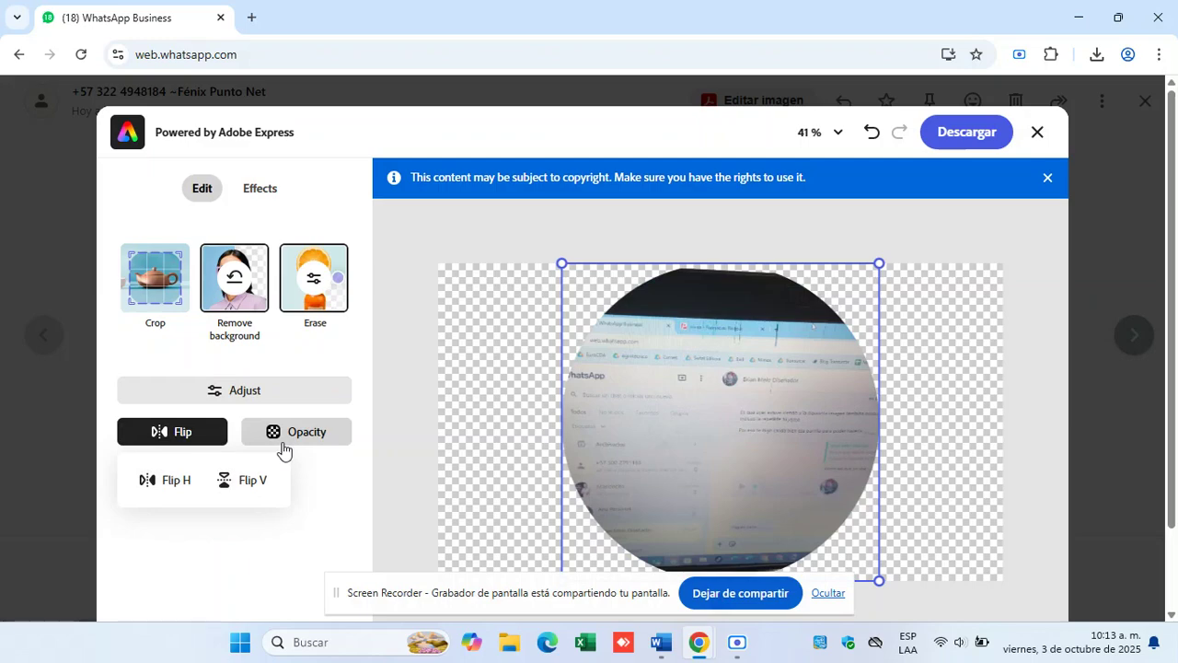
# - Try a lower opacity on the circular image and bring it back to full opacity
pyautogui.click(282, 443)
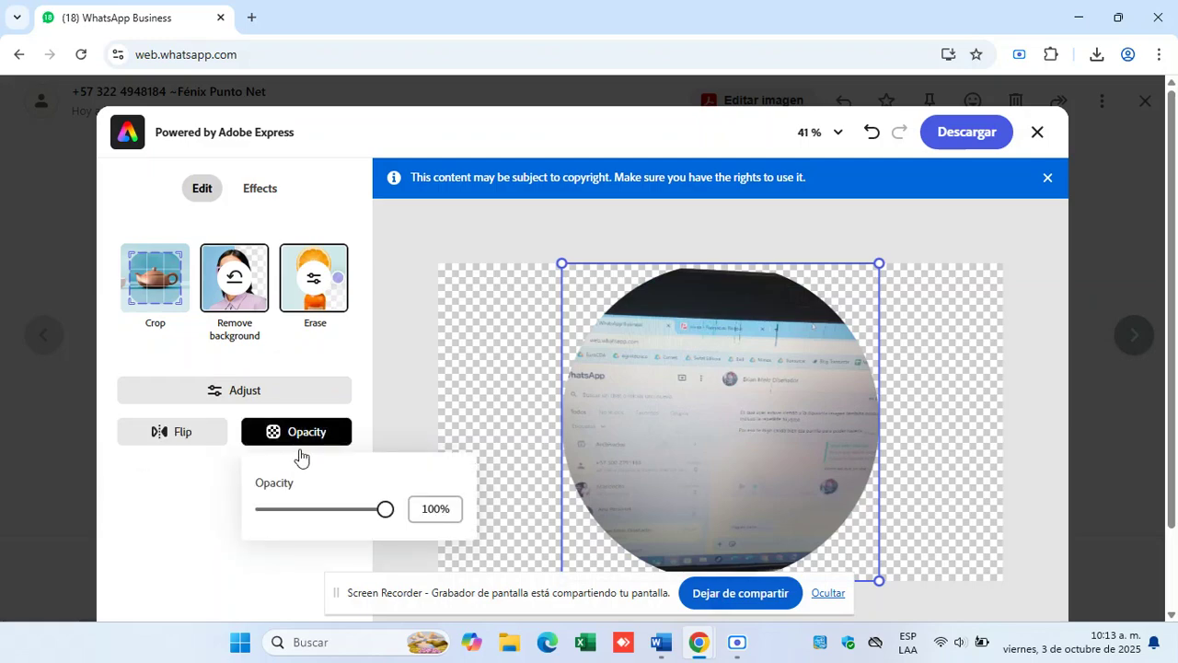
pyautogui.click(295, 511)
pyautogui.moveTo(295, 511); pyautogui.dragTo(427, 521)
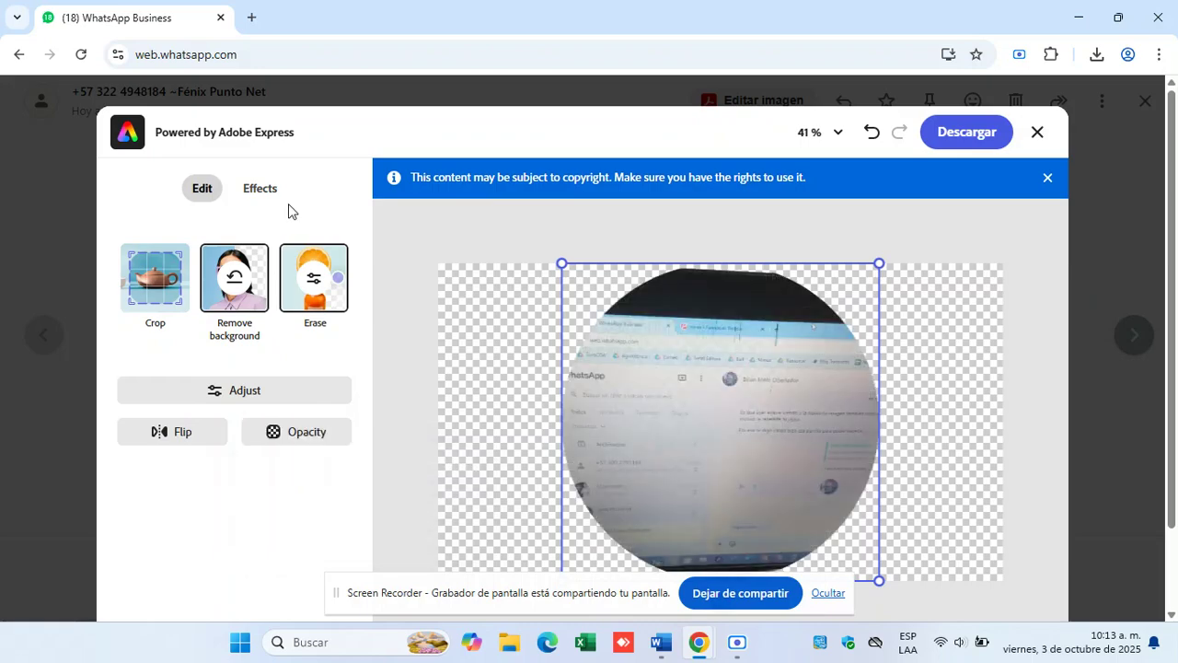
# - Apply a custom Duotone effect to the circular image with #A3A3A3 as the shadows color
pyautogui.click(261, 186)
pyautogui.moveTo(363, 221); pyautogui.dragTo(361, 309)
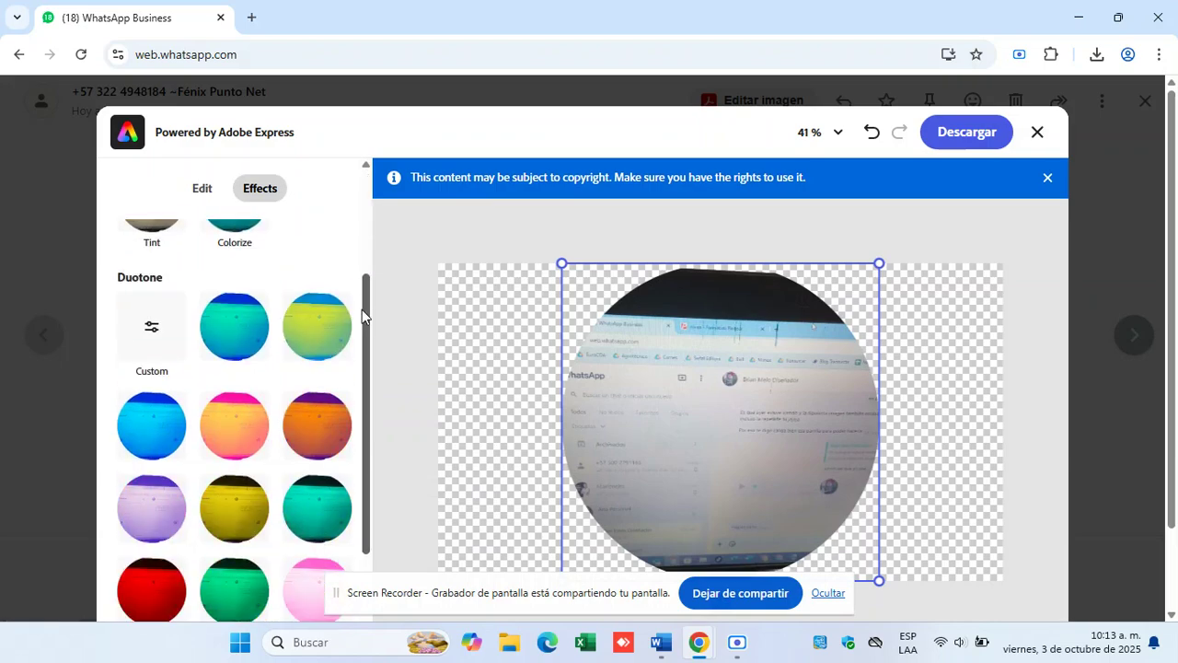
pyautogui.click(150, 337)
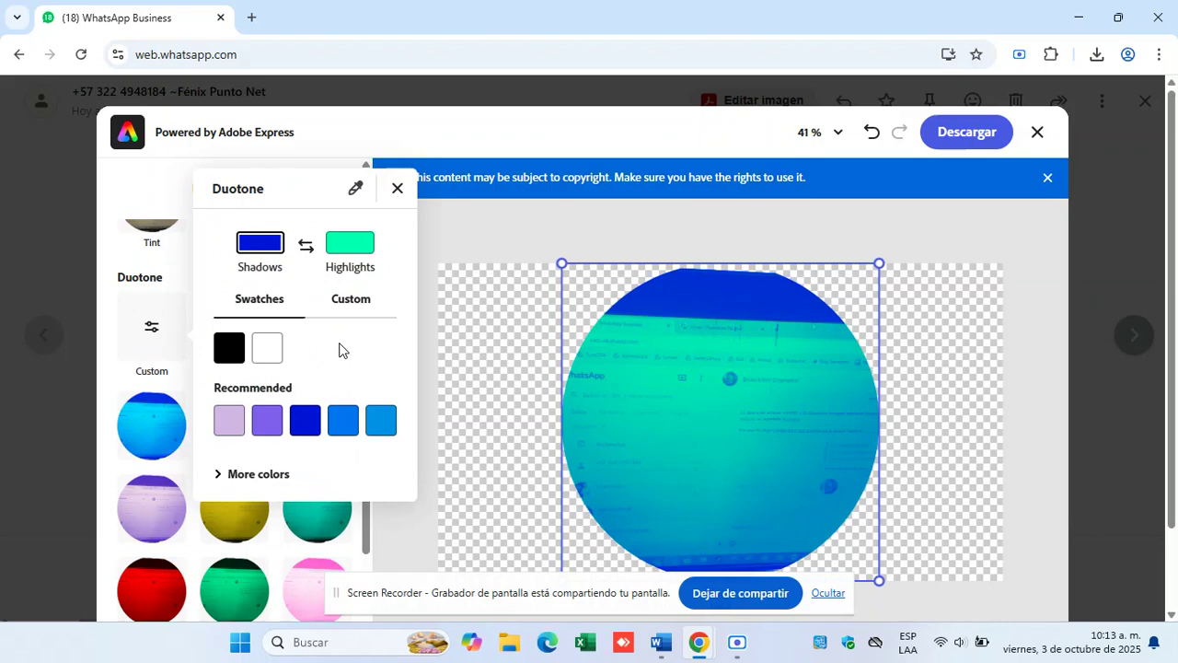
pyautogui.click(262, 474)
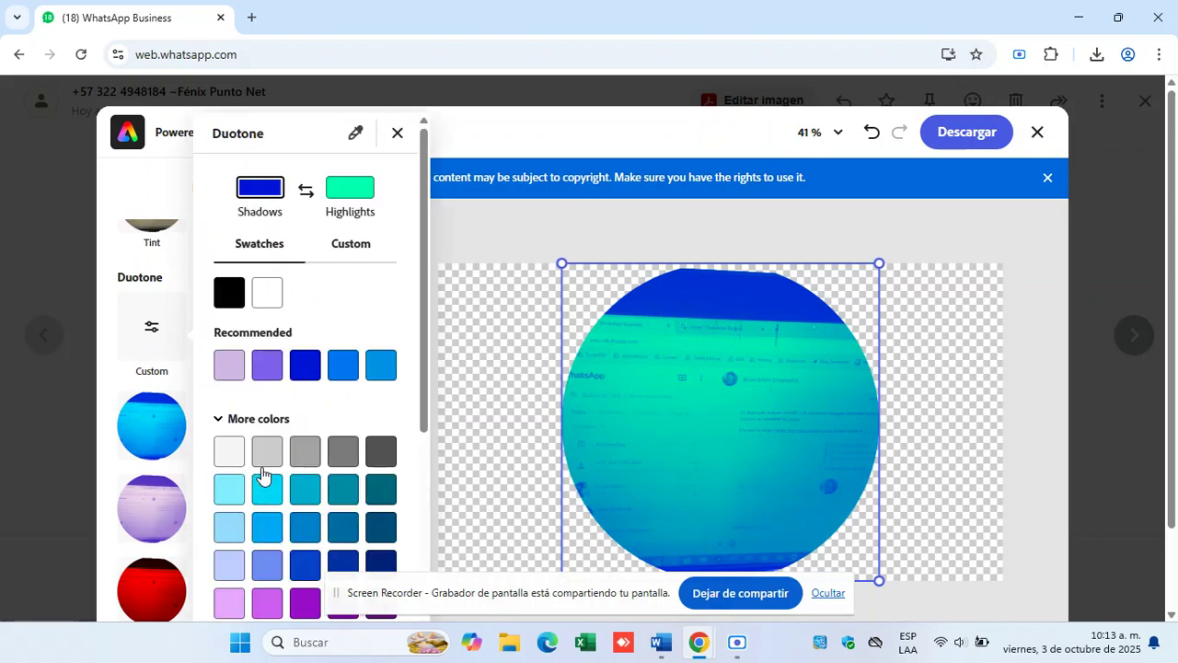
pyautogui.click(307, 456)
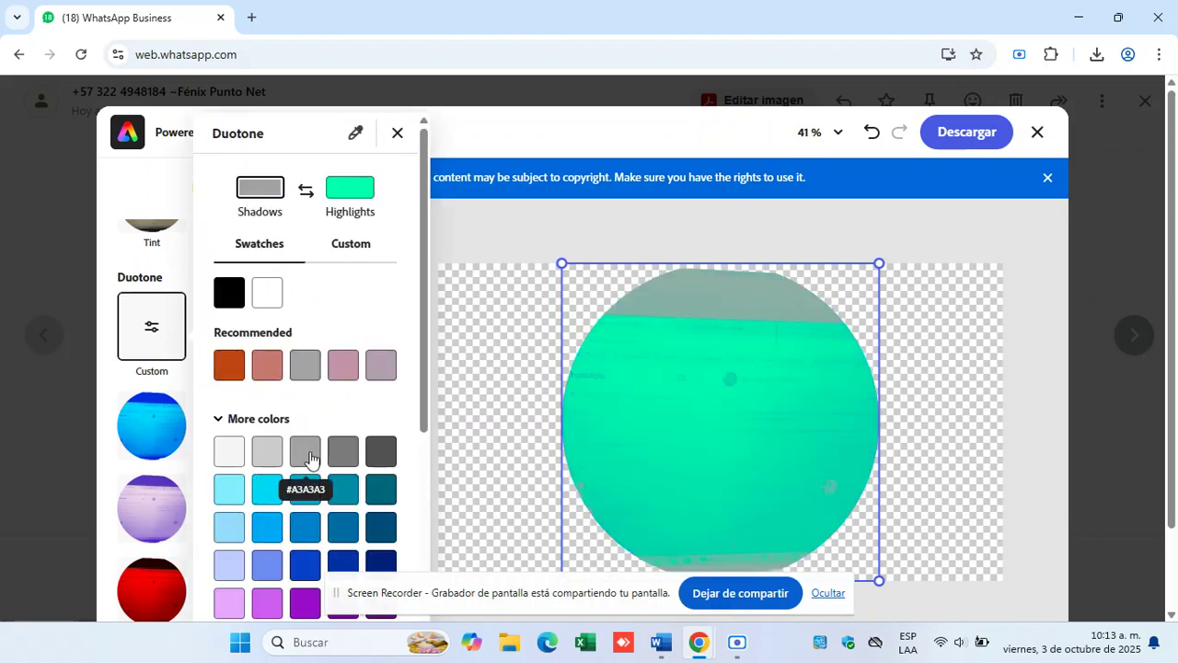
# - Try #F4F4F4, black, a dark yellow-brown and white as the custom Duotone shadows color, and close the Duotone settings
pyautogui.click(237, 451)
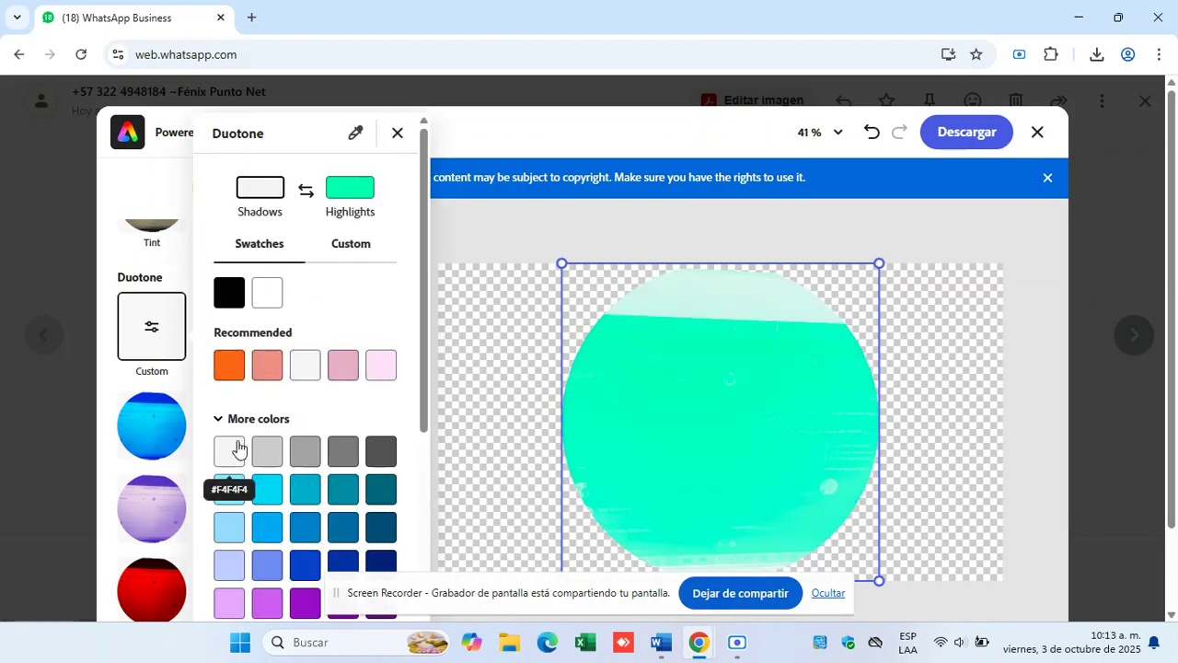
pyautogui.click(225, 293)
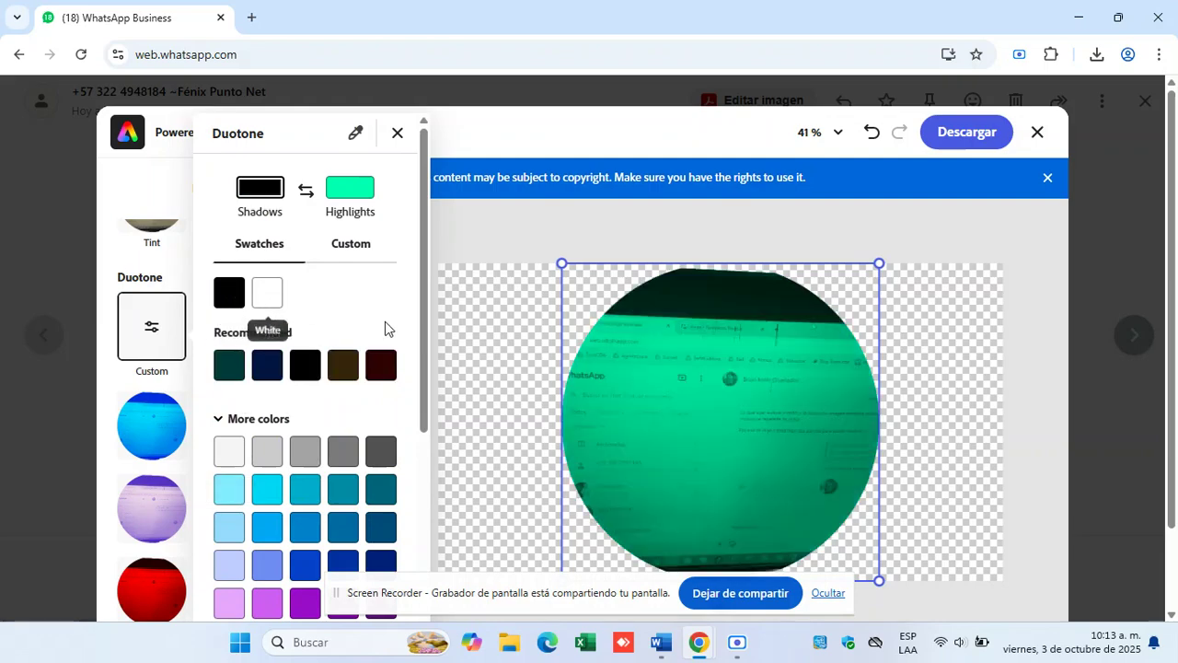
pyautogui.moveTo(422, 316); pyautogui.dragTo(409, 540)
pyautogui.click(381, 488)
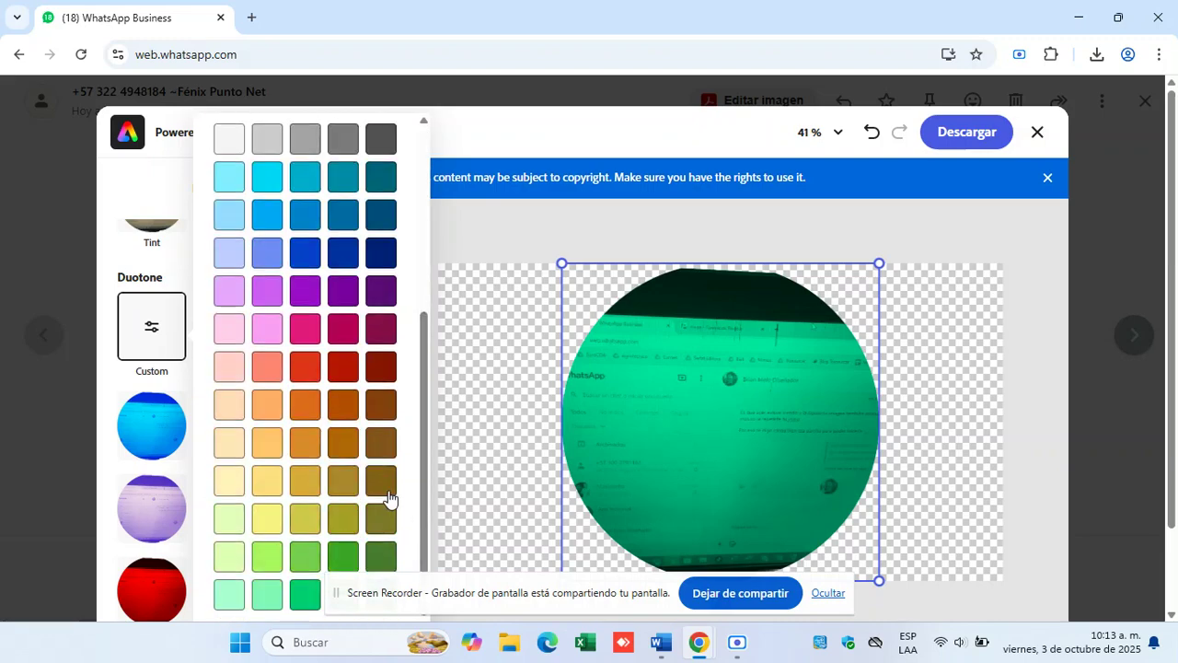
pyautogui.moveTo(426, 450); pyautogui.dragTo(405, 295)
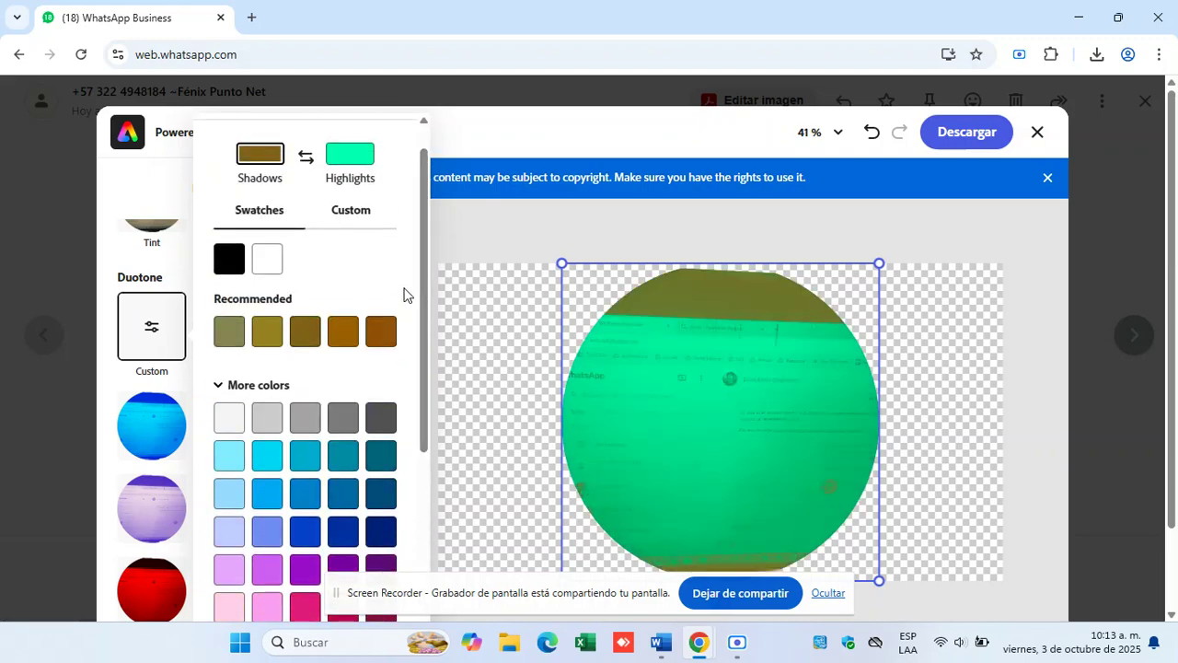
pyautogui.click(266, 261)
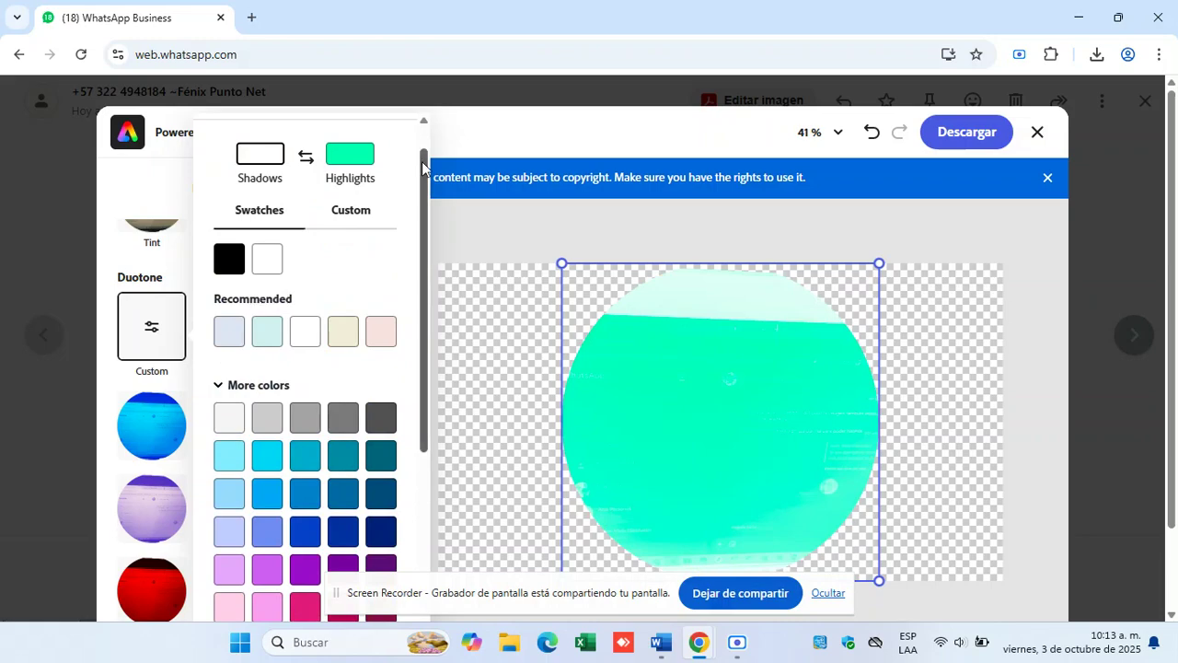
pyautogui.moveTo(424, 166); pyautogui.dragTo(408, 119)
pyautogui.click(397, 129)
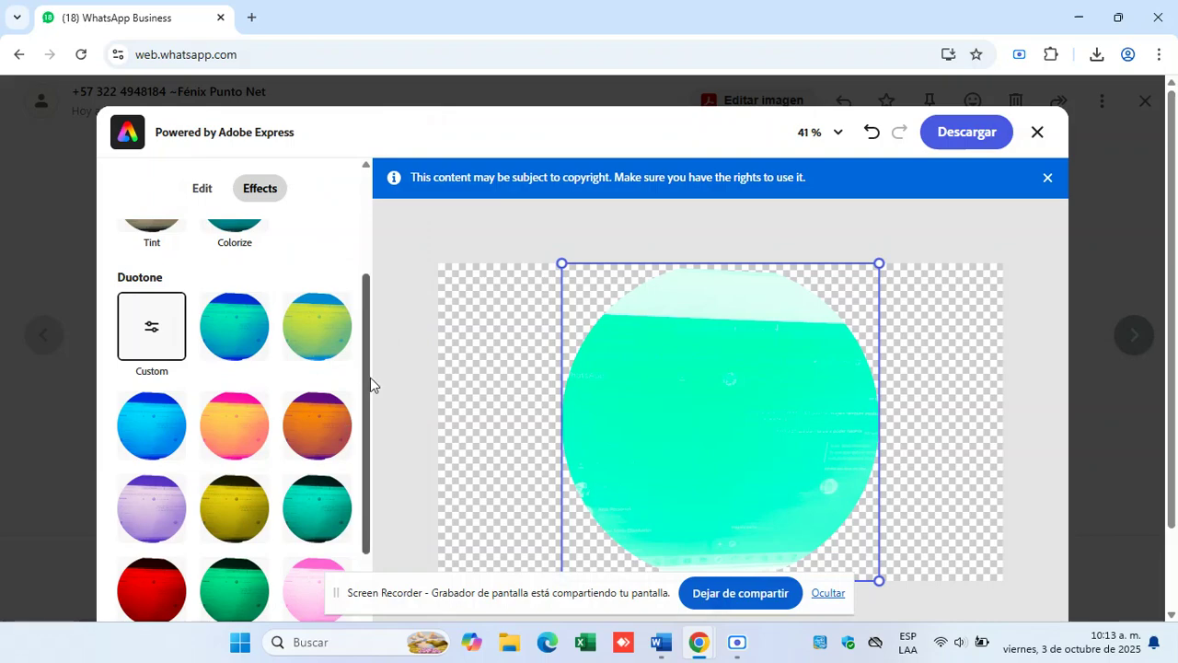
# - Try the pink Duotone preset on the circular image, reset its effect to None, and return to the editing tools
pyautogui.moveTo(368, 384); pyautogui.dragTo(368, 538)
pyautogui.click(332, 349)
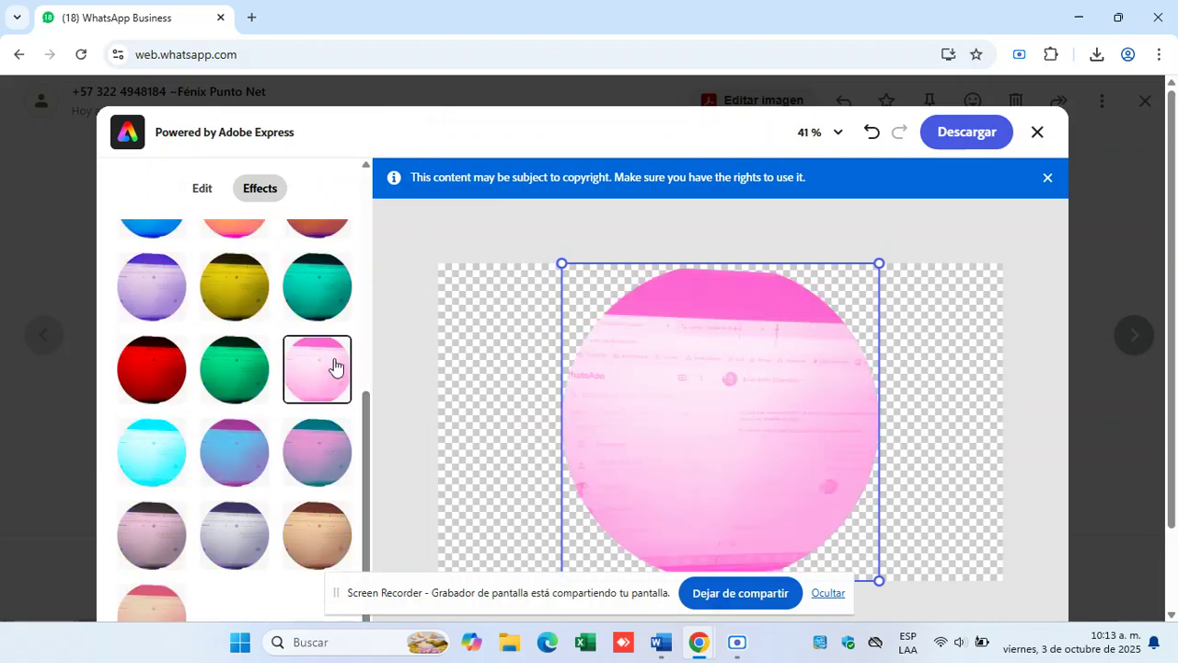
pyautogui.moveTo(367, 403); pyautogui.dragTo(348, 201)
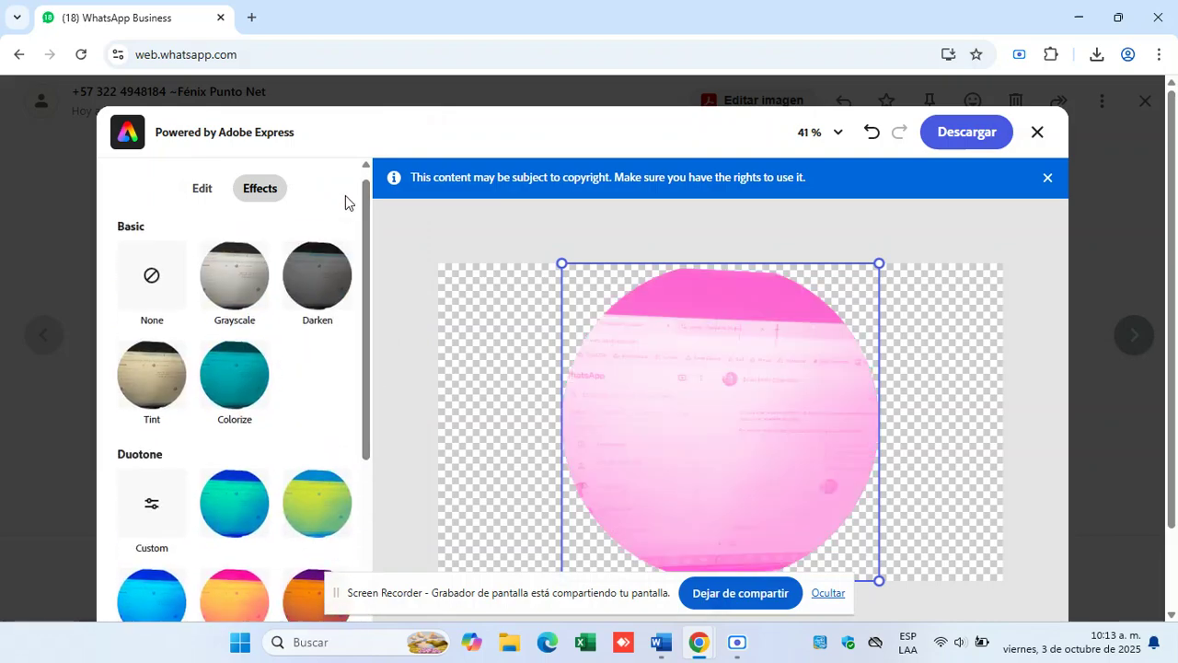
pyautogui.click(151, 274)
pyautogui.click(208, 197)
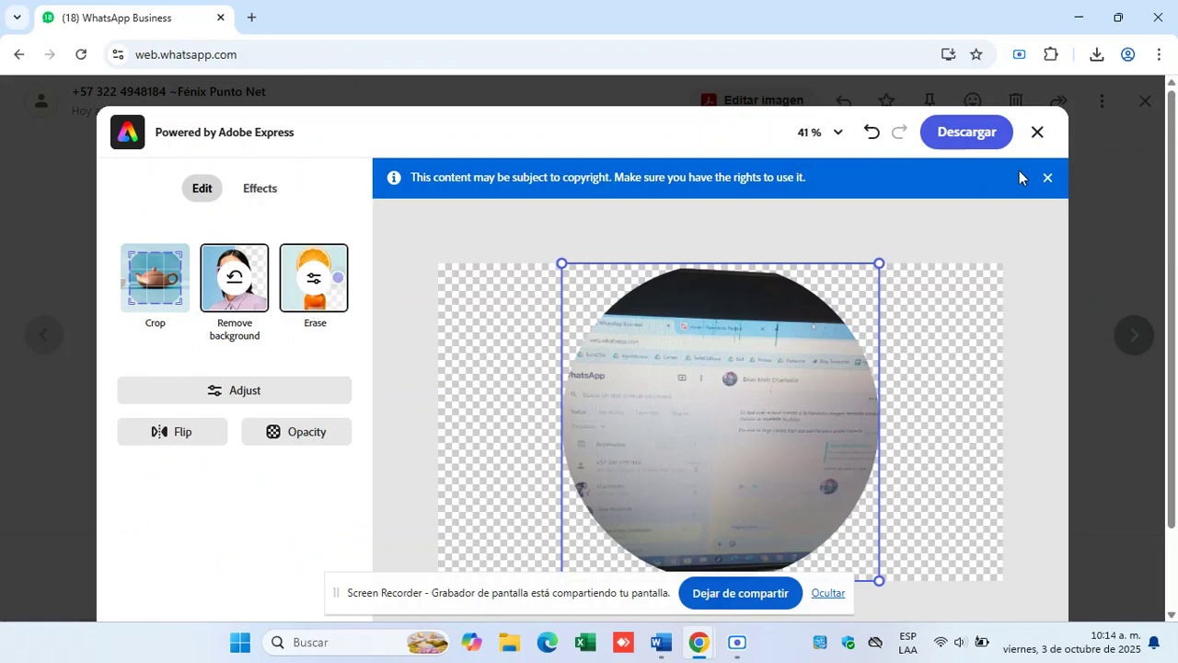
# - Download the edited picture and open image.png maximized in Fotos, always using that app for .png files
pyautogui.click(957, 132)
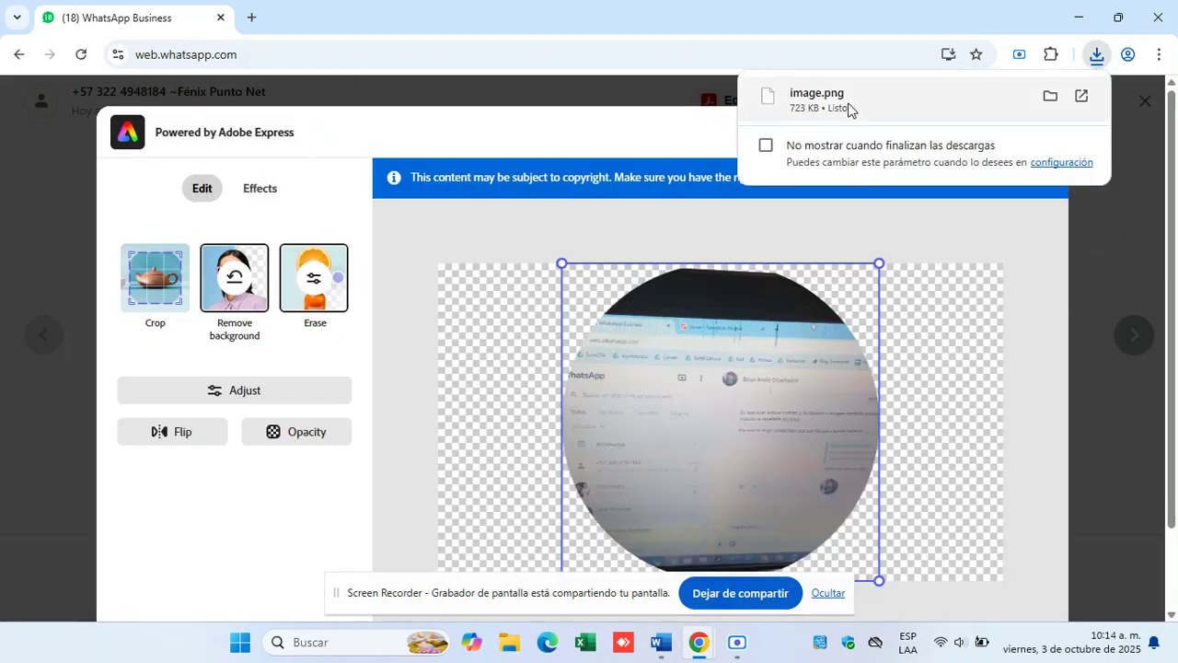
pyautogui.click(849, 110)
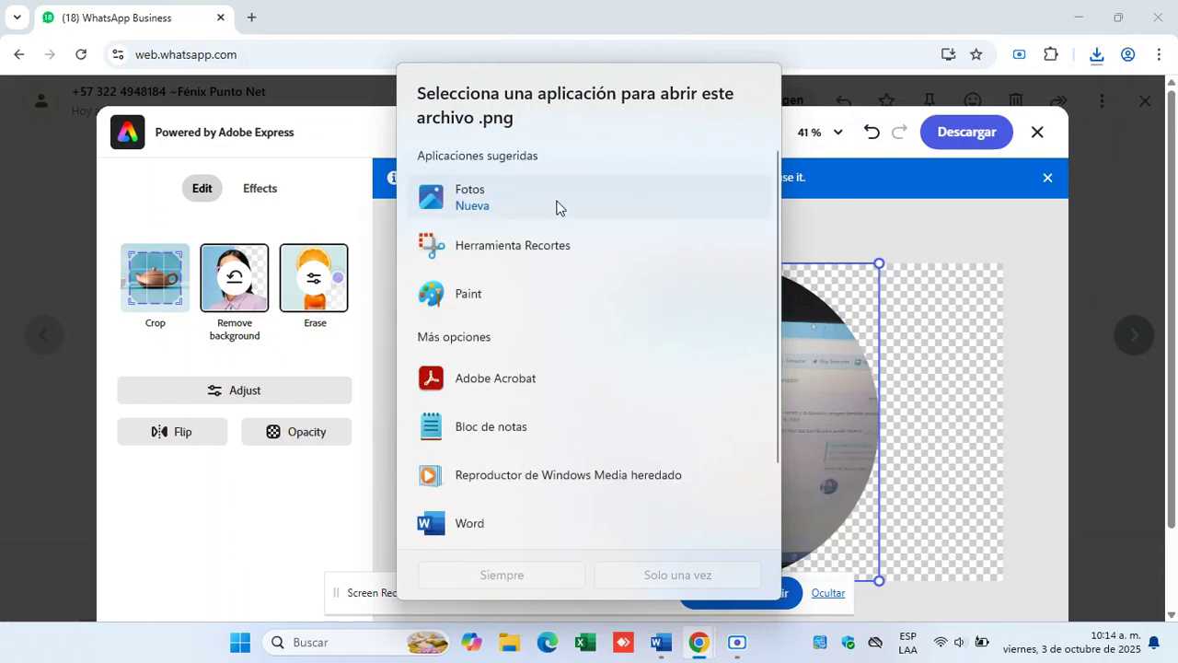
pyautogui.click(499, 580)
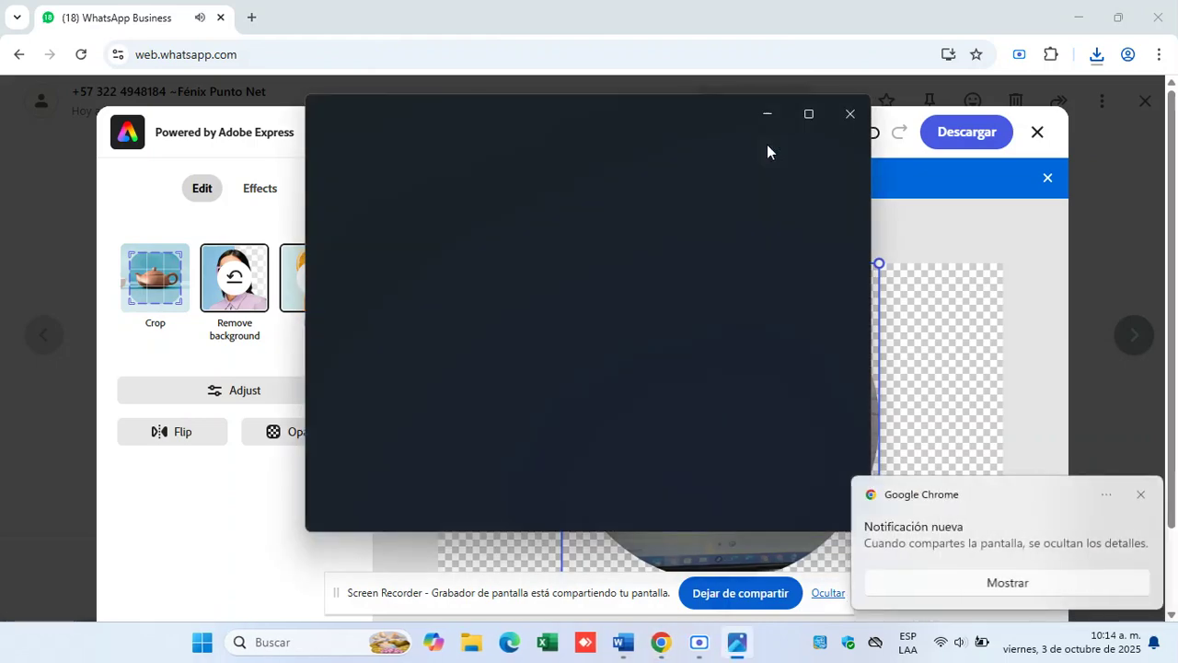
pyautogui.click(810, 114)
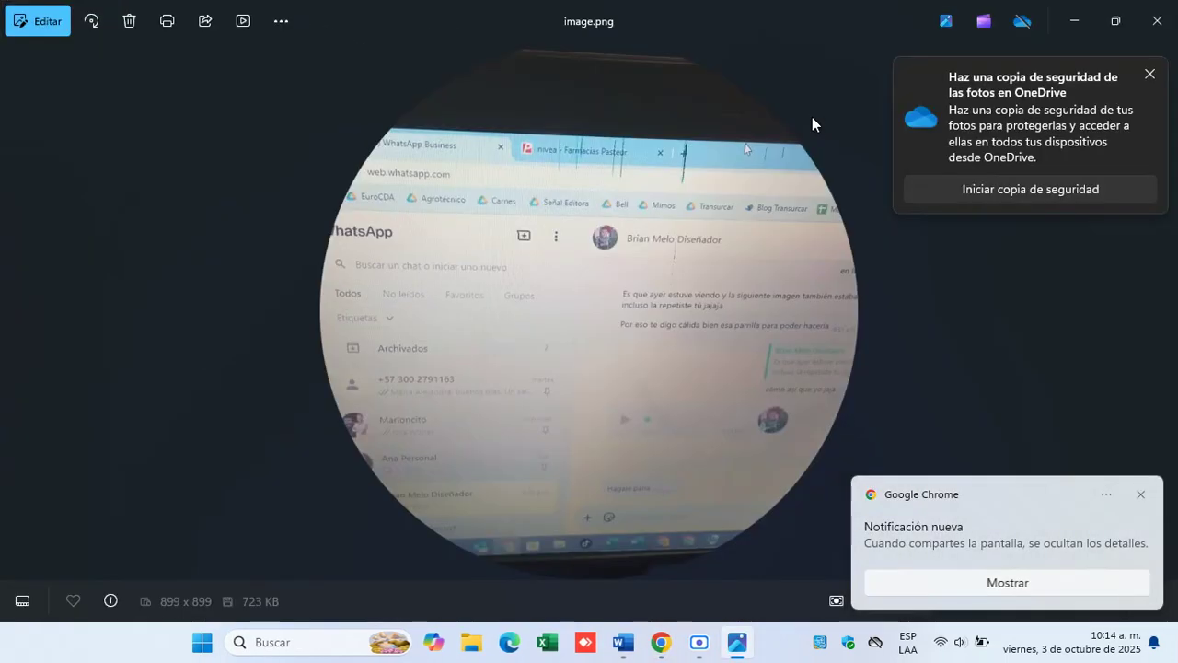
pyautogui.click(1150, 75)
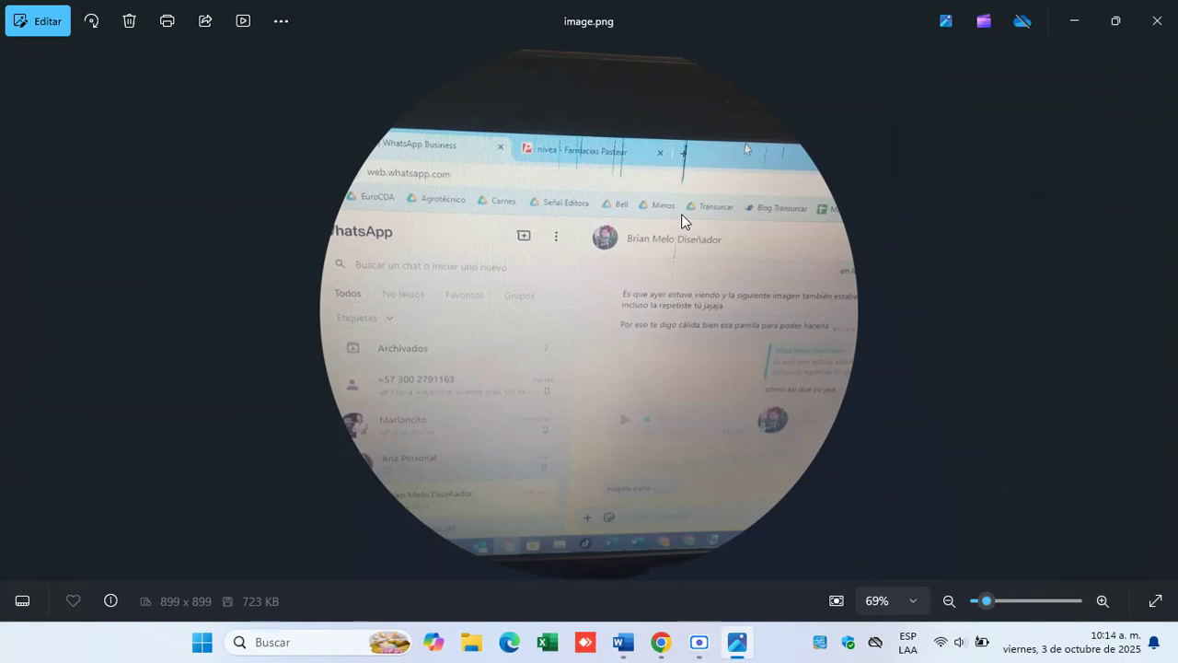
# - Inspect the downloaded circular image up close and as a whole
pyautogui.scroll(4, 682, 215)
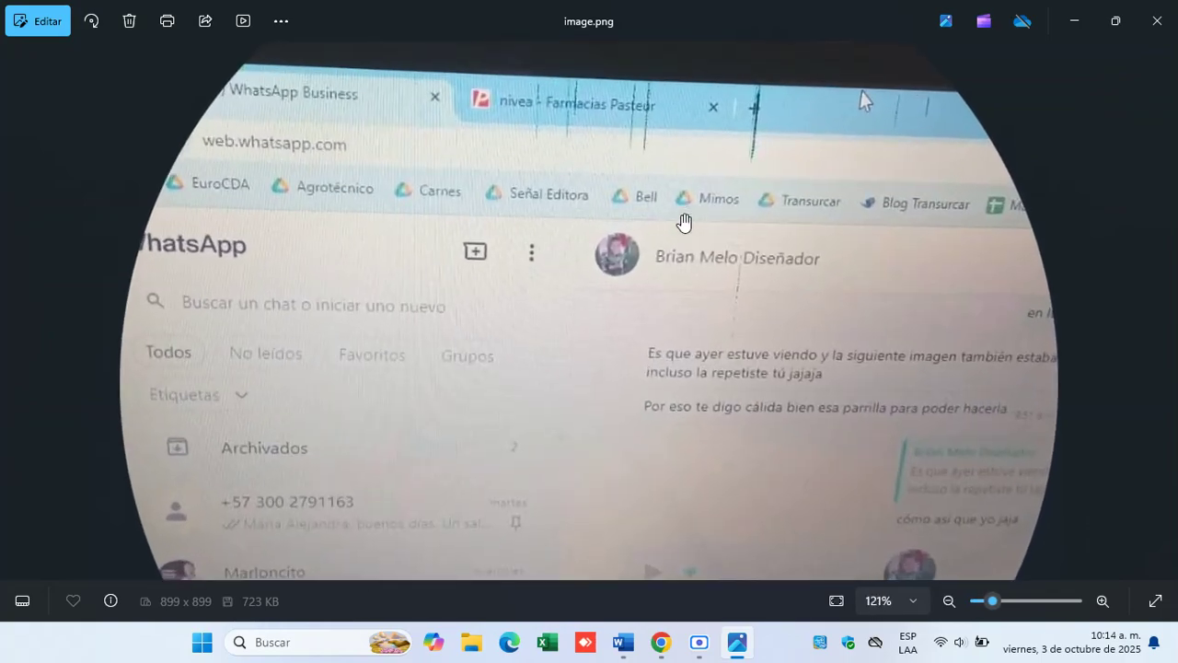
pyautogui.scroll(-3, 684, 222)
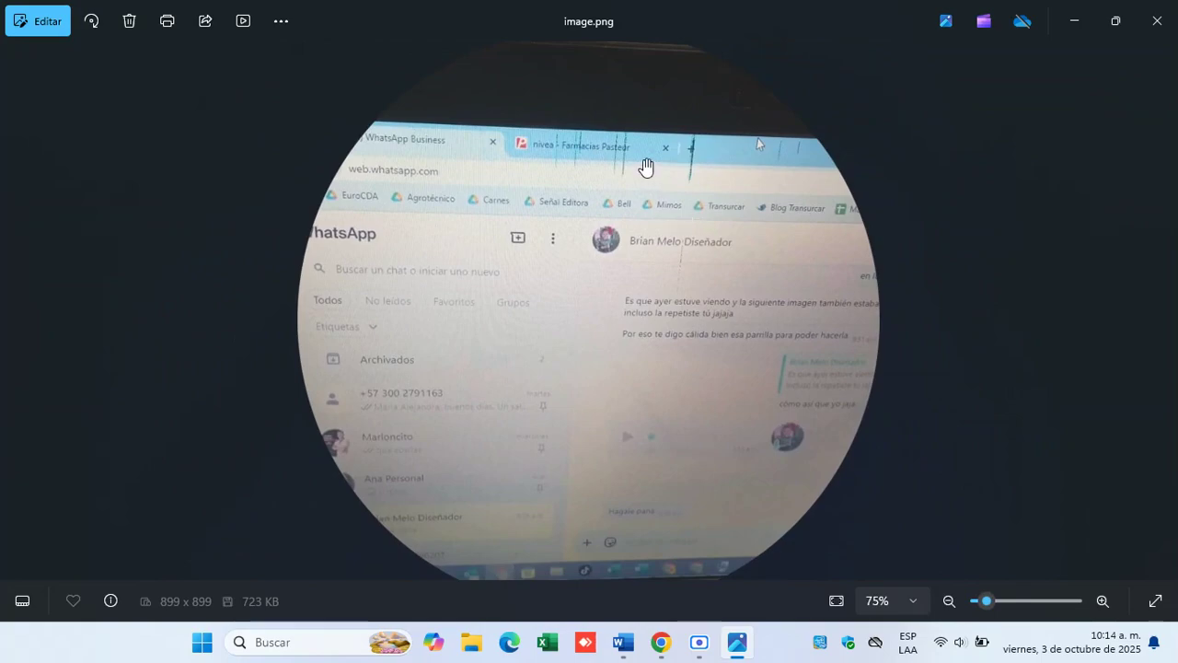
pyautogui.scroll(5, 646, 165)
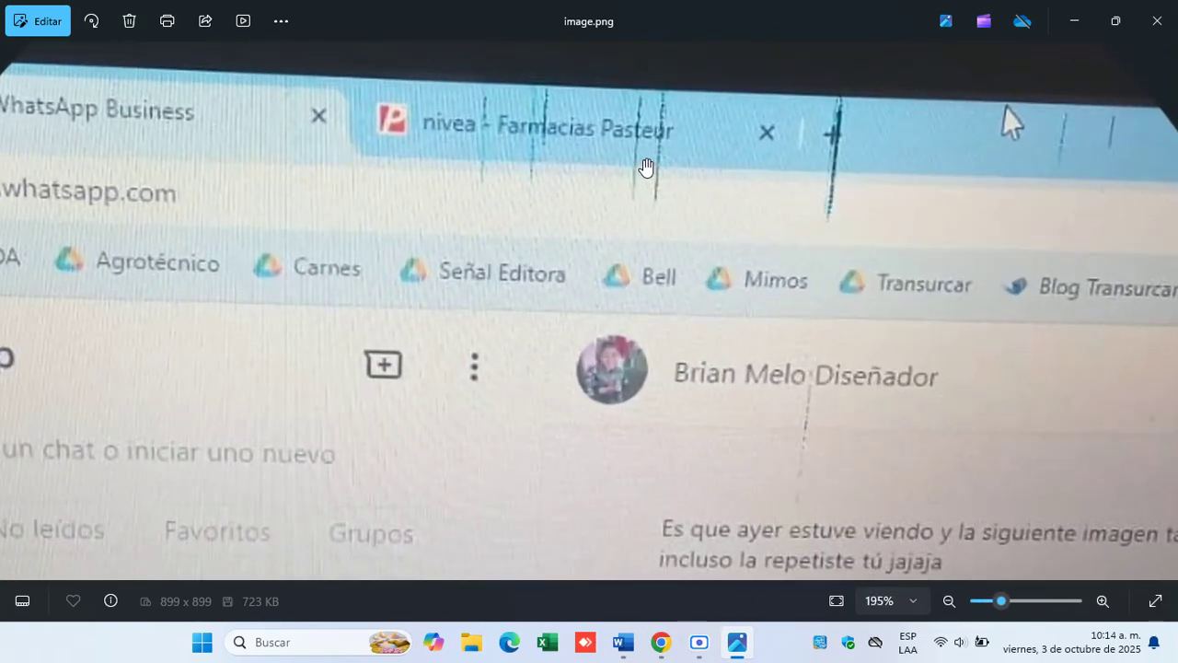
pyautogui.scroll(-6, 646, 167)
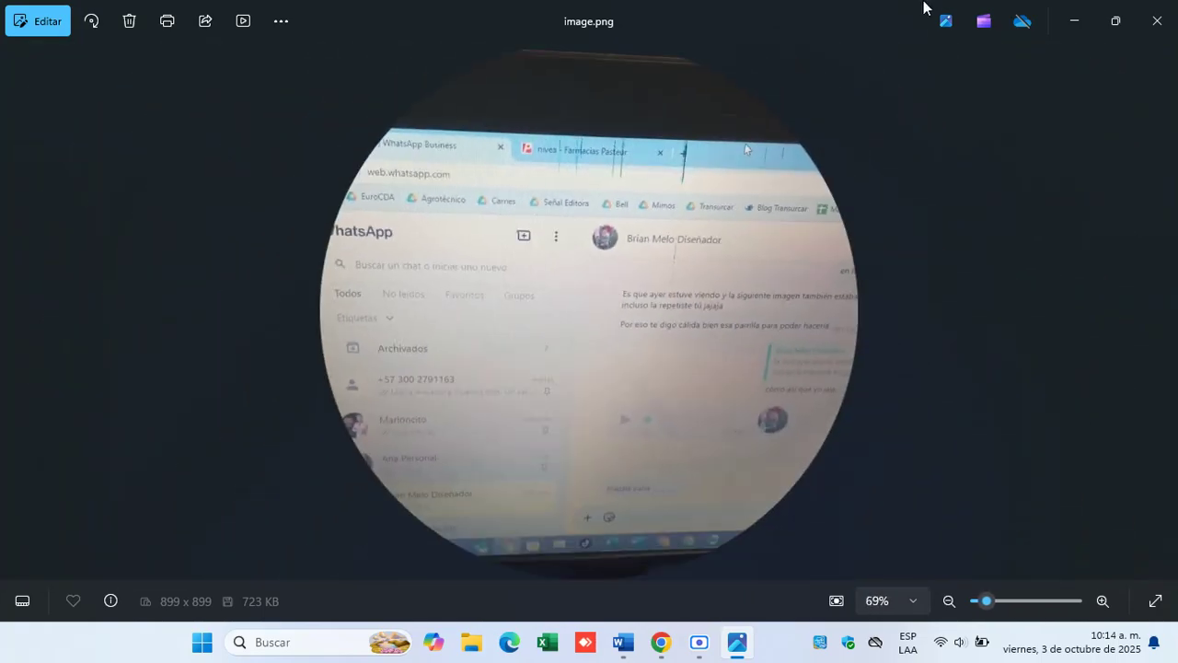
# - Close the photo viewer, dismiss the copyright notice, and exit the Adobe Express editor back to the WhatsApp photo
pyautogui.click(1157, 20)
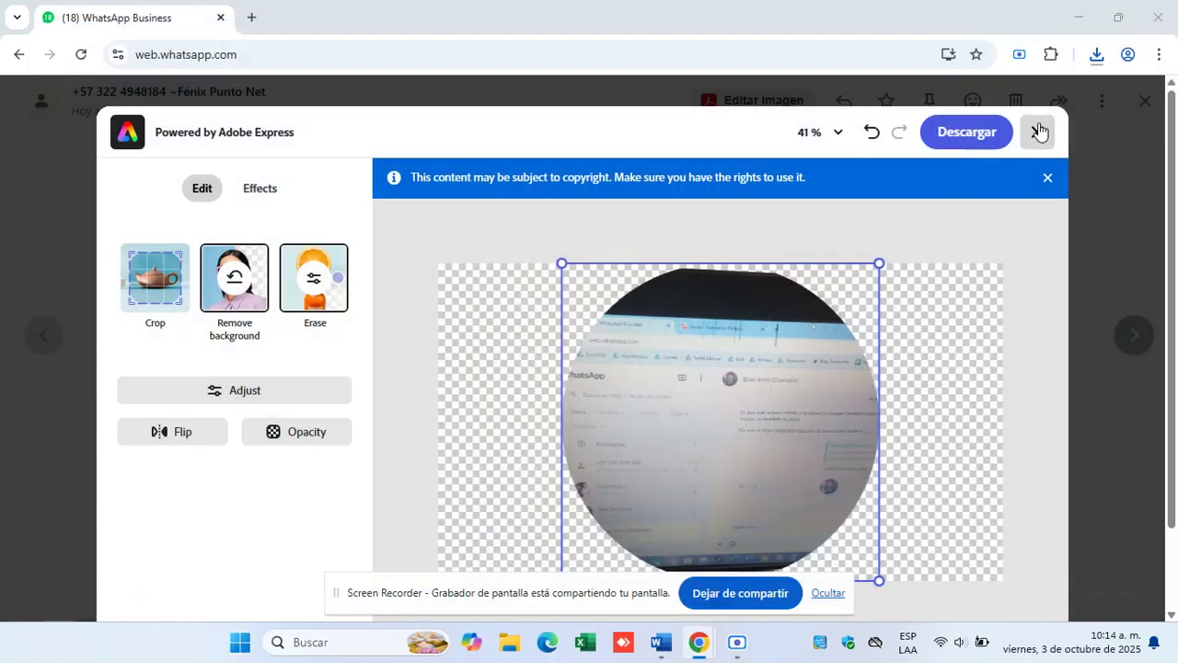
pyautogui.click(1048, 177)
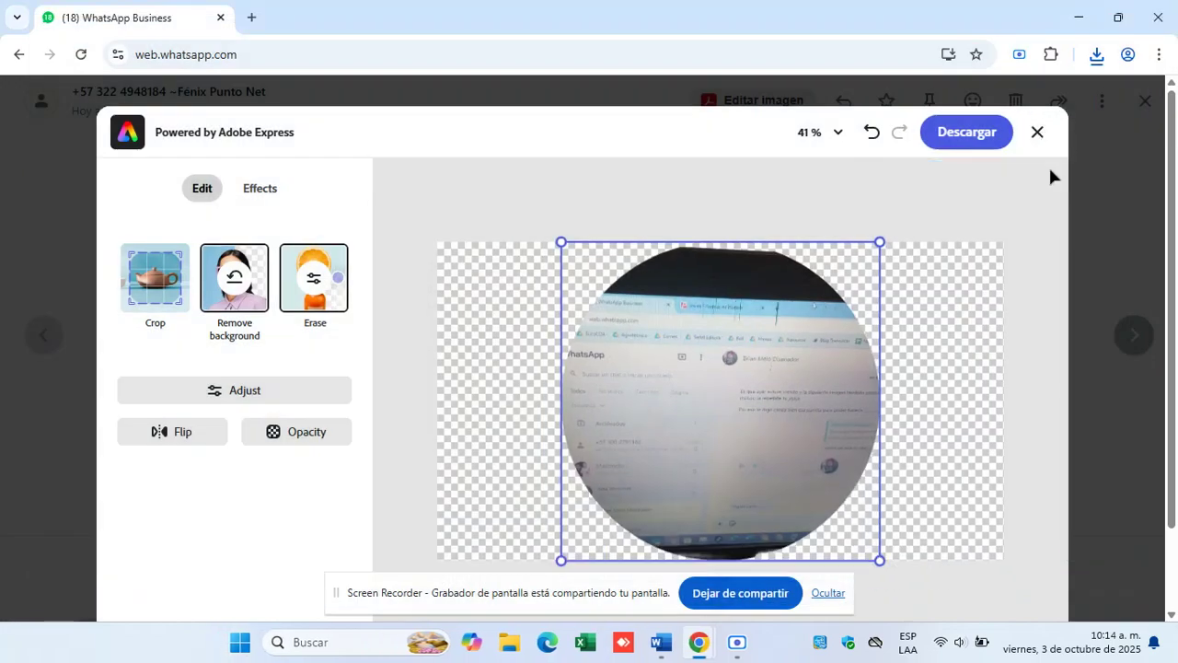
pyautogui.click(1035, 135)
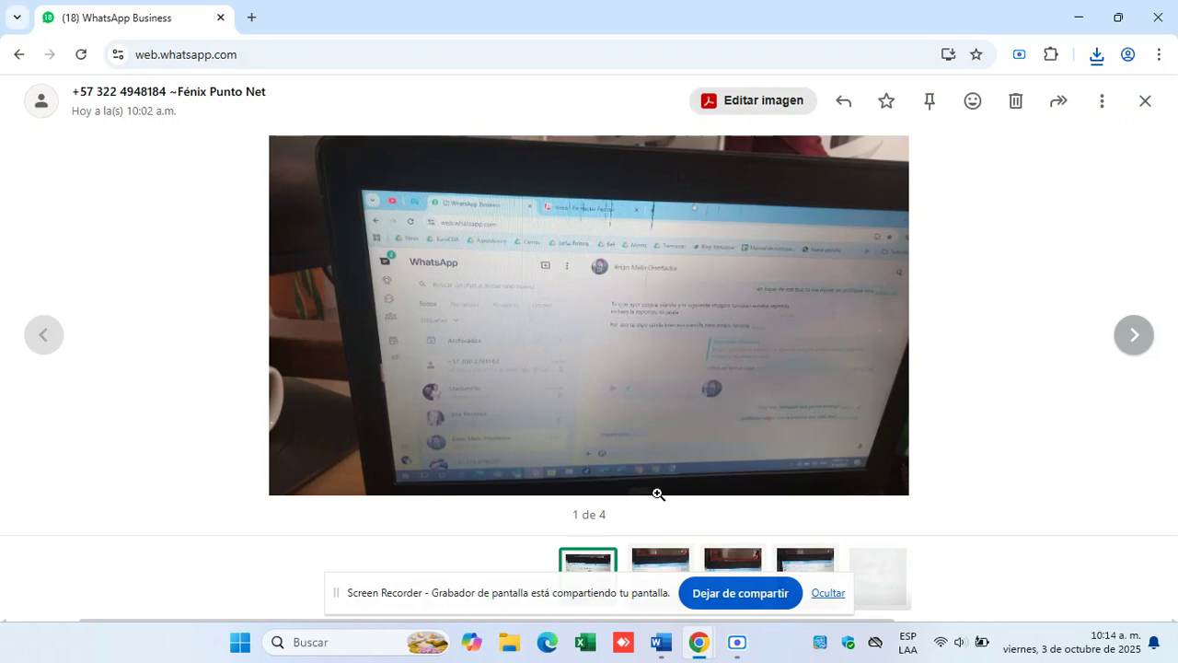
# - Star the WhatsApp photo message and pin it for 7 days
pyautogui.click(889, 98)
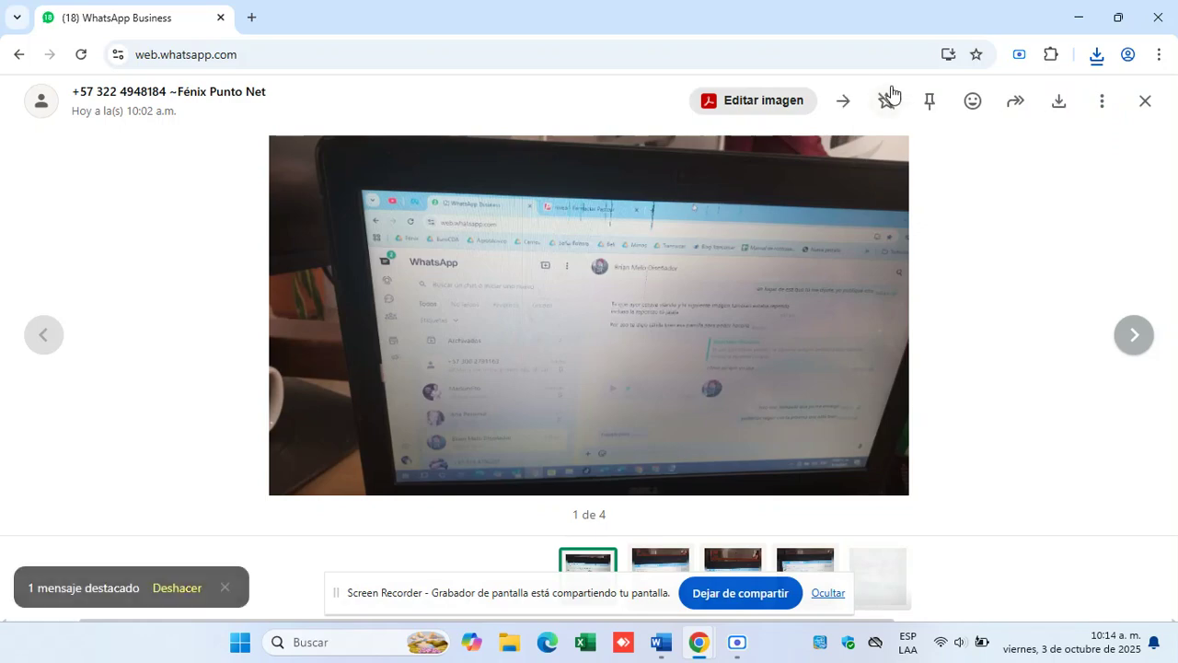
pyautogui.click(928, 98)
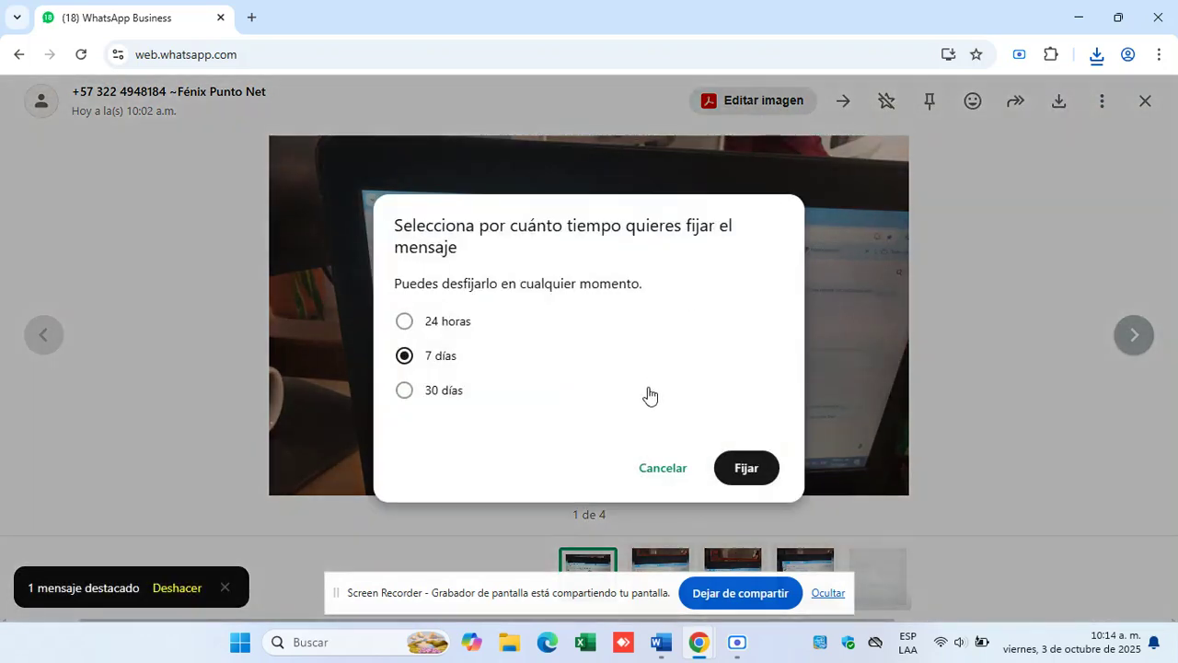
pyautogui.click(744, 468)
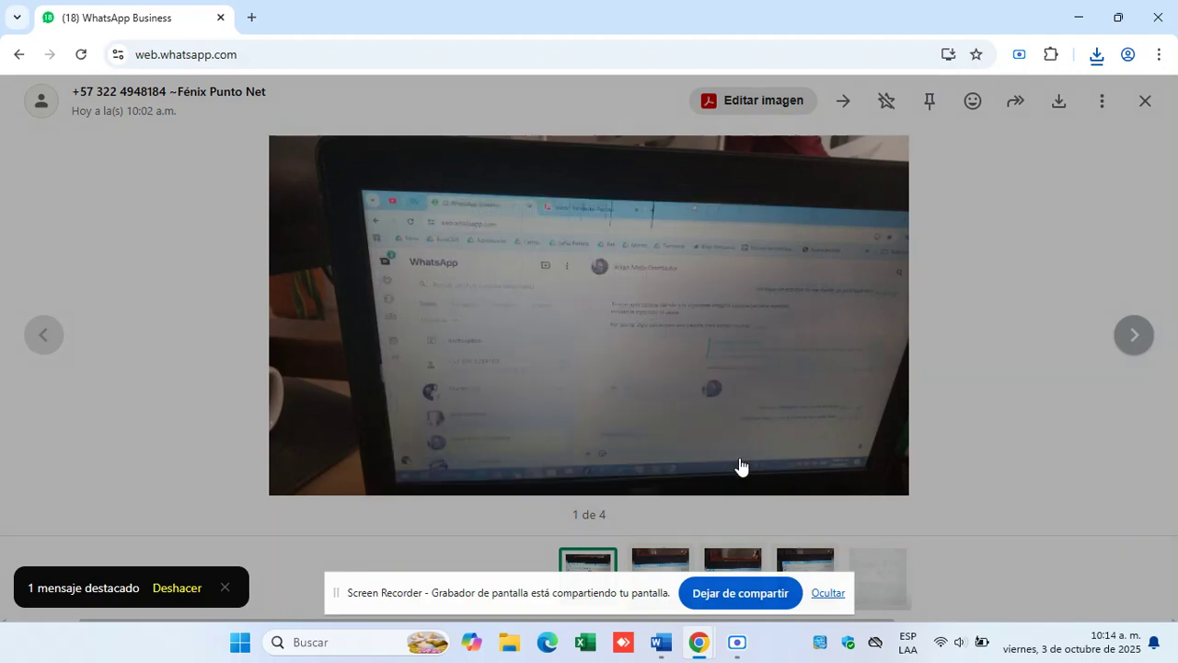
# - React to the WhatsApp photo with the red heart emoji
pyautogui.click(968, 103)
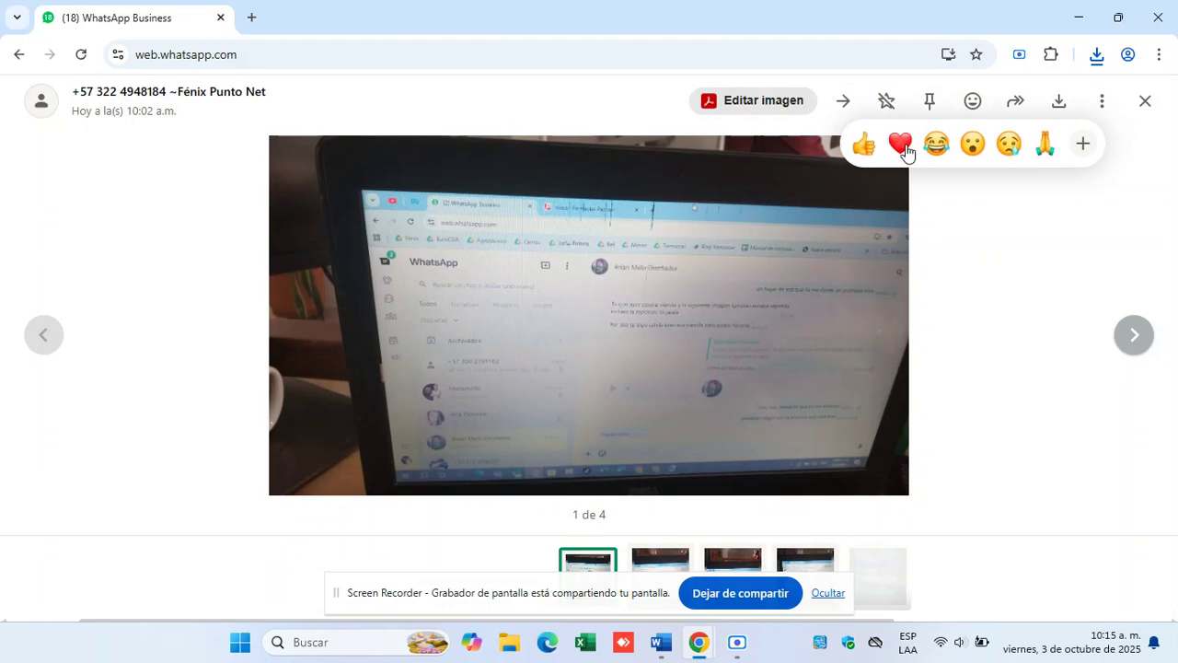
pyautogui.click(901, 145)
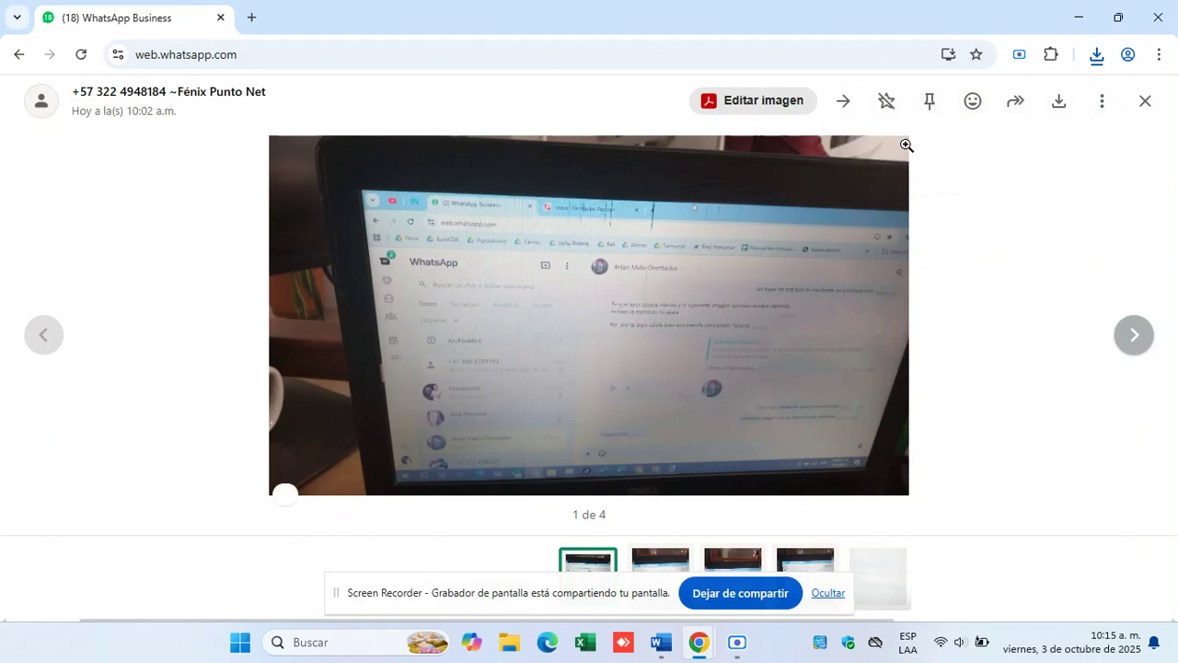
# - Search the web for the photo with Google, look over the visual matches, and return to the WhatsApp chat
pyautogui.click(1102, 101)
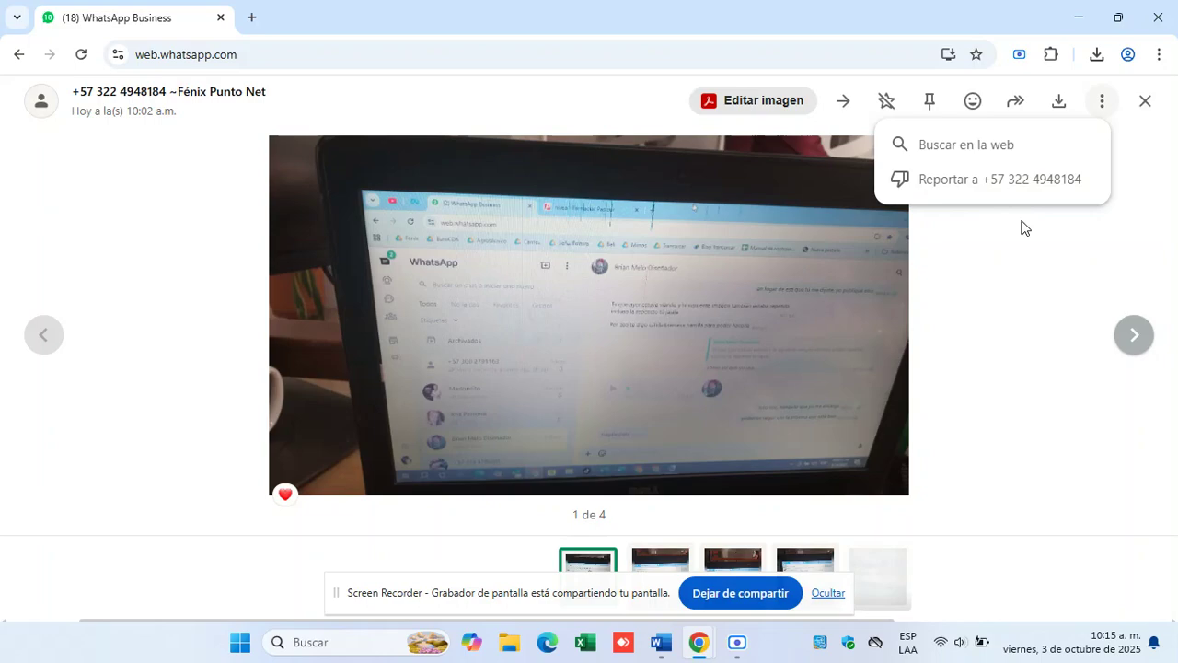
pyautogui.click(1003, 144)
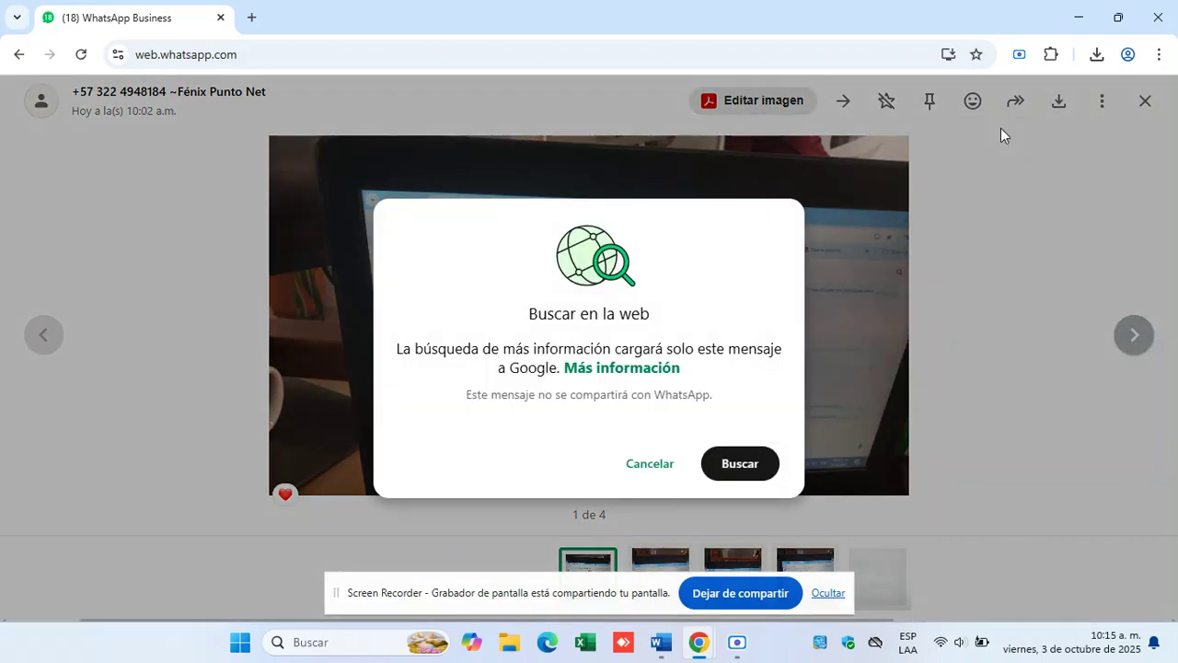
pyautogui.click(731, 469)
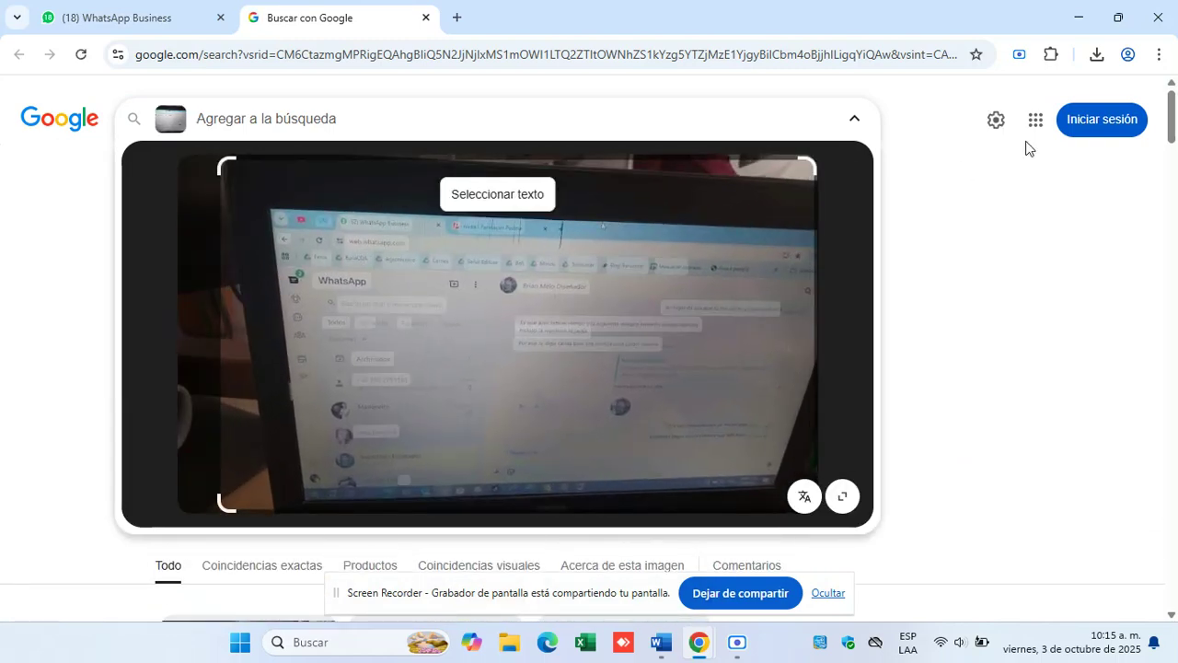
pyautogui.scroll(-5, 1175, 117)
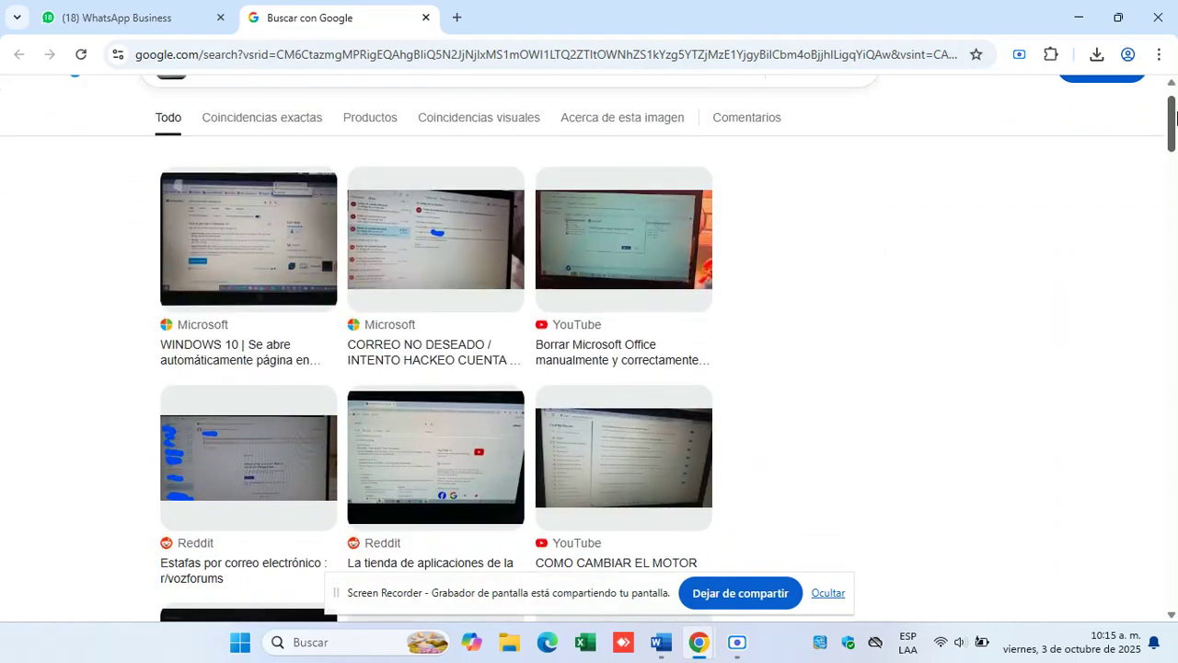
pyautogui.scroll(1, 1175, 117)
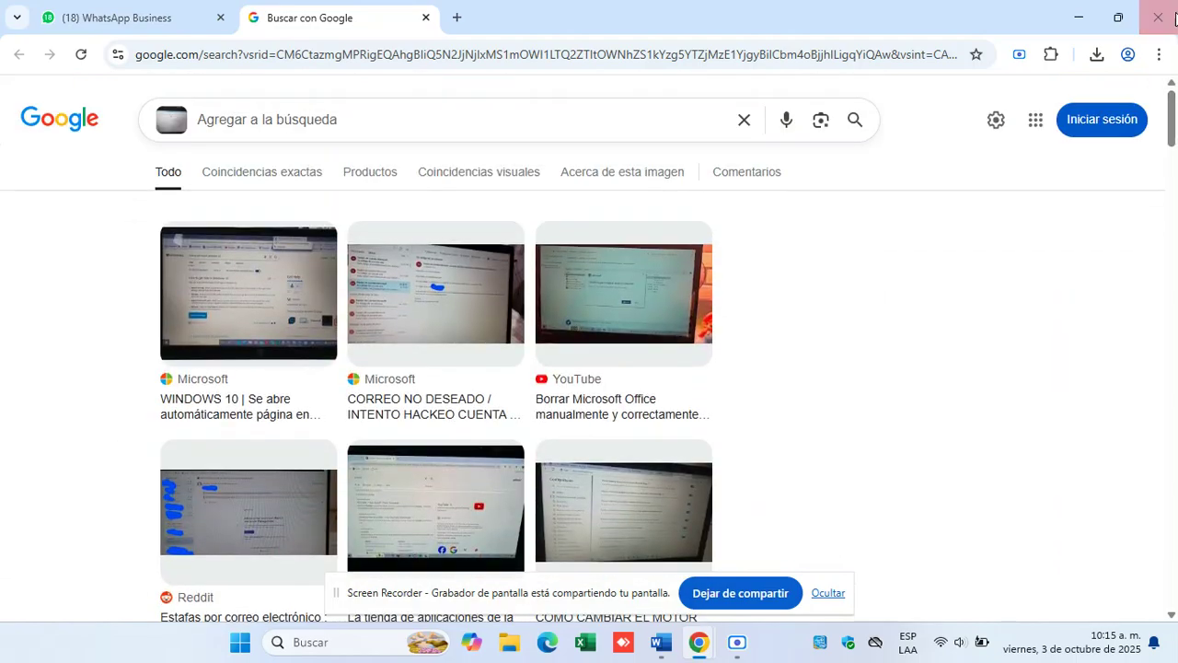
pyautogui.click(425, 17)
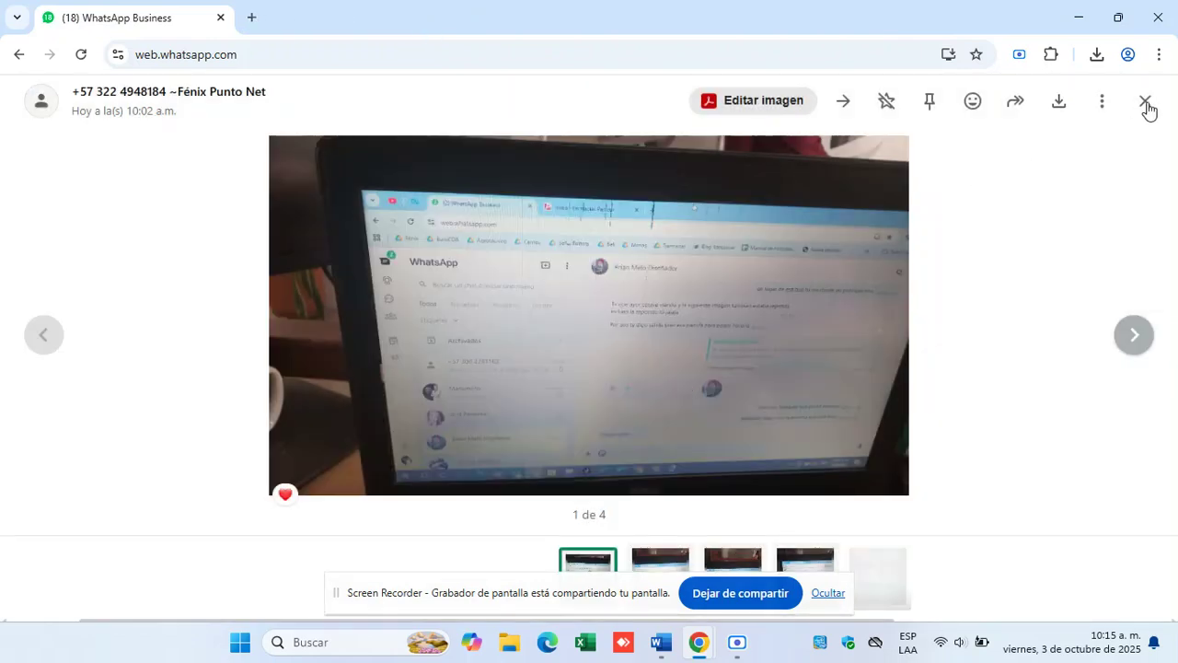
pyautogui.click(1144, 103)
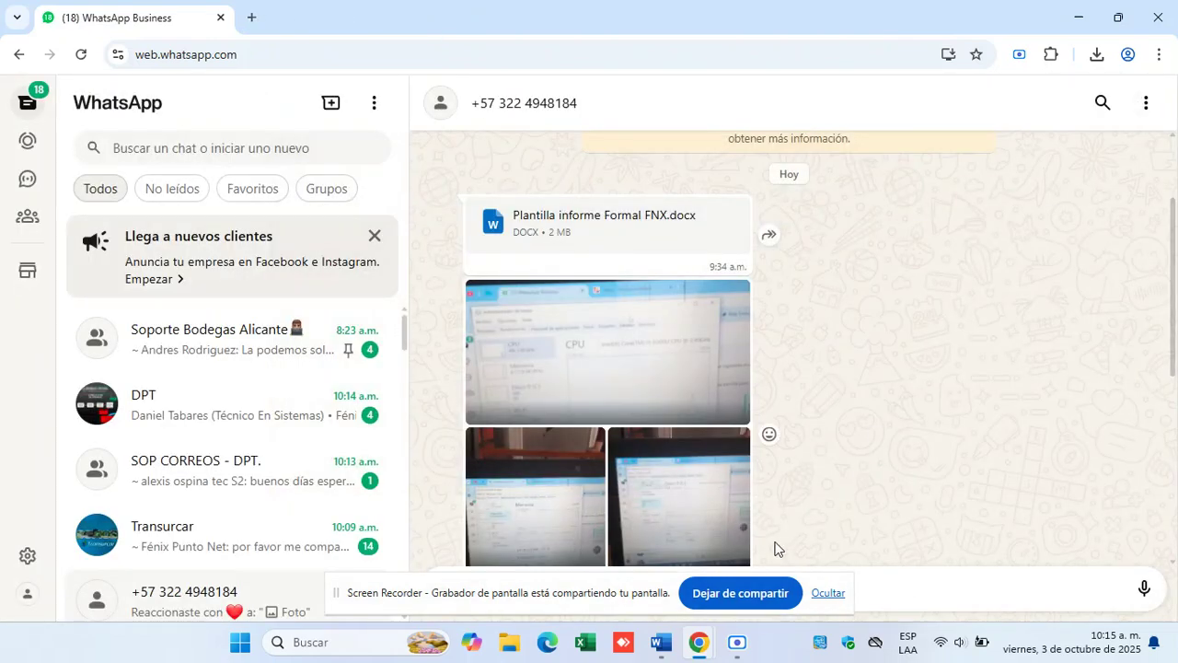